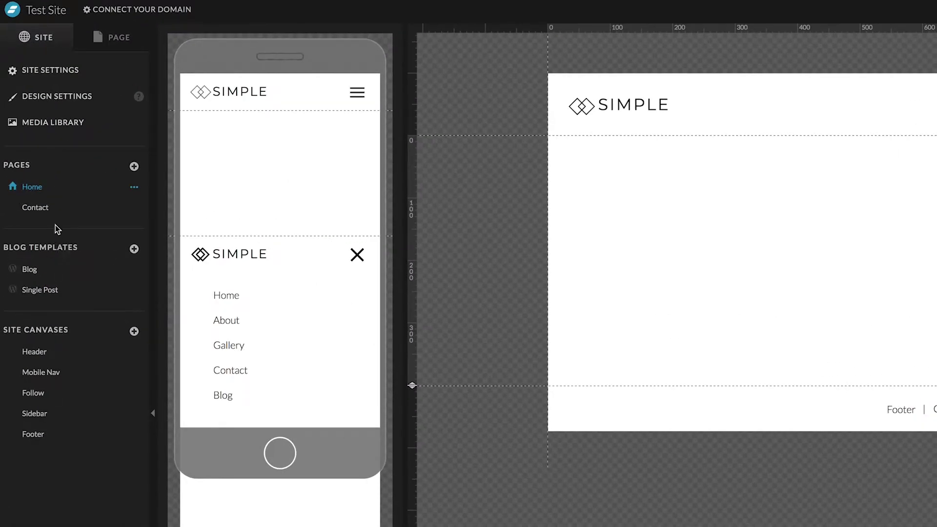
Load the Contact page from the Site tab's Pages list onto the canvas
left_click(38, 212)
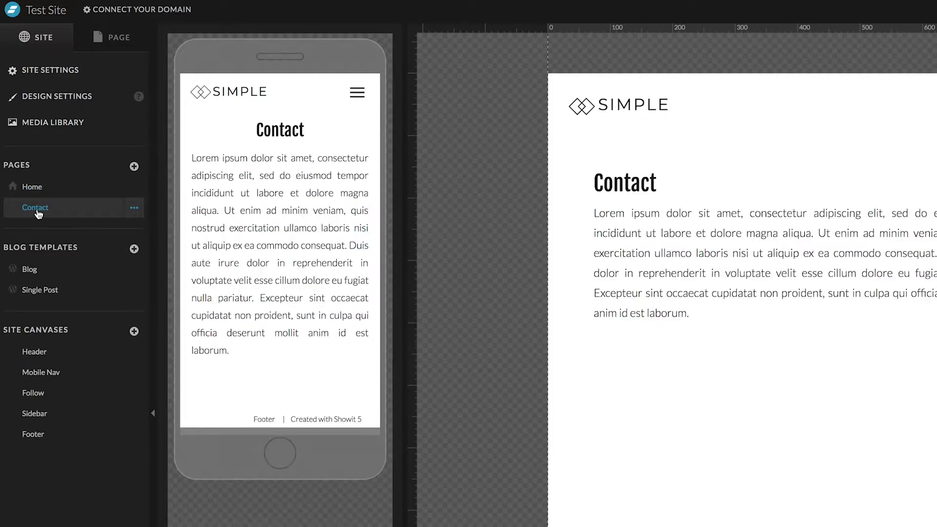
Add View 1 and View 2 canvas views to the Main canvas, then select View 1
left_click(93, 42)
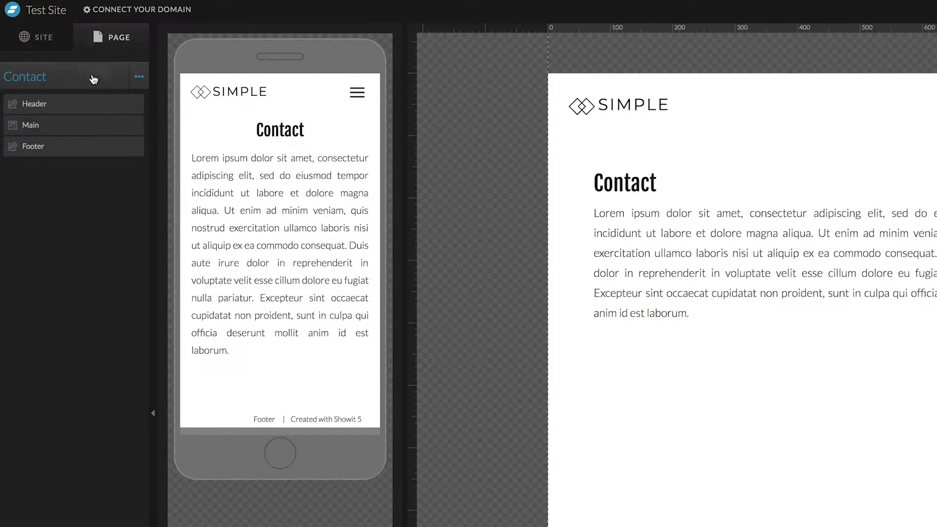
left_click(96, 130)
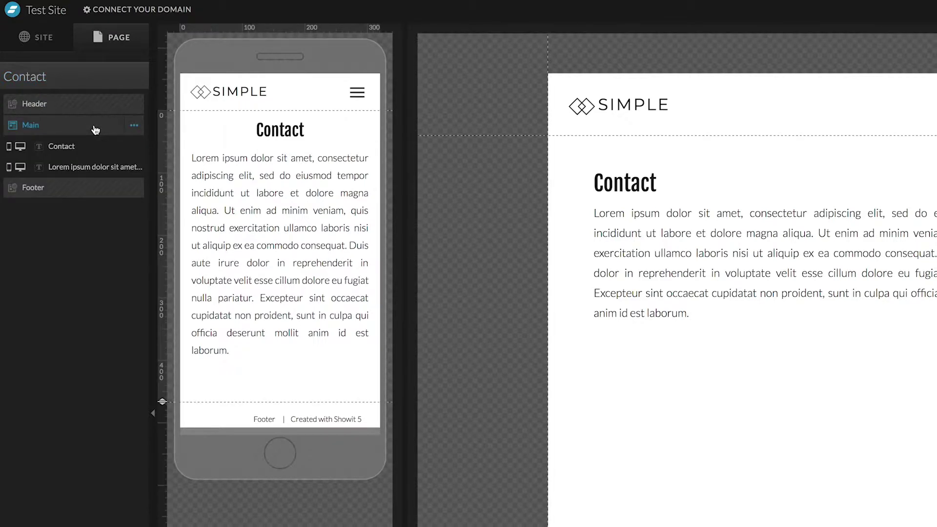
left_click(134, 126)
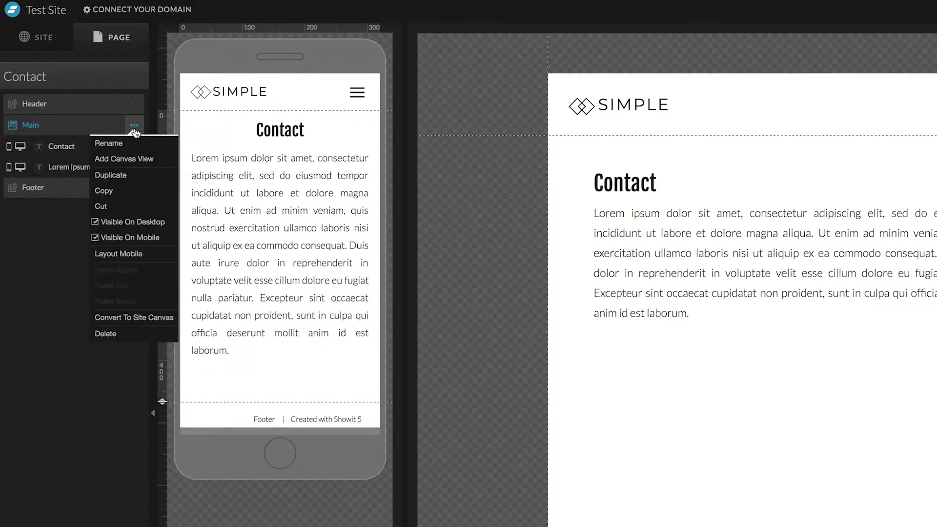
left_click(135, 160)
left_click(135, 128)
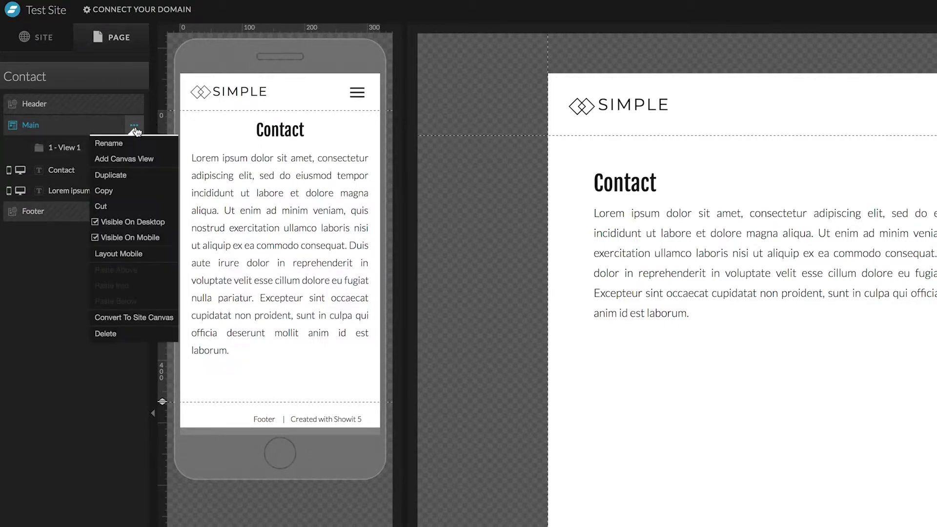
left_click(135, 161)
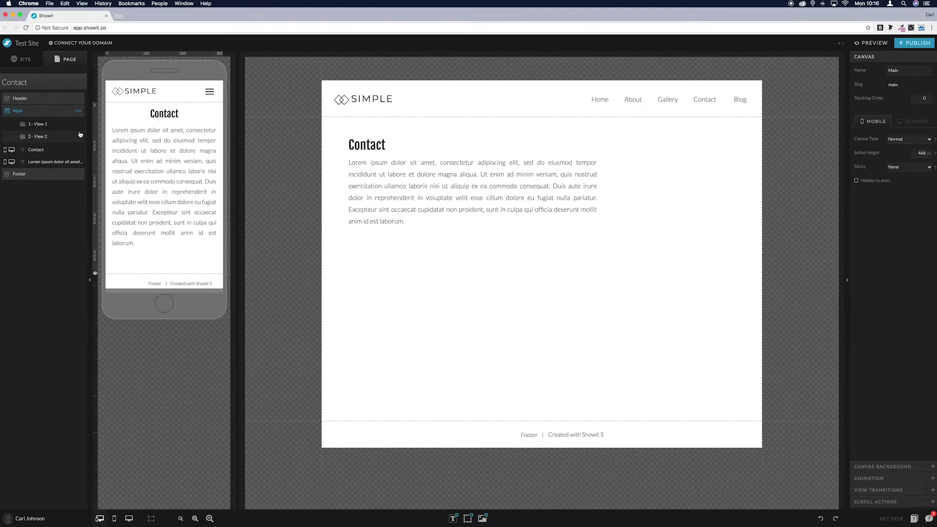
left_click(61, 130)
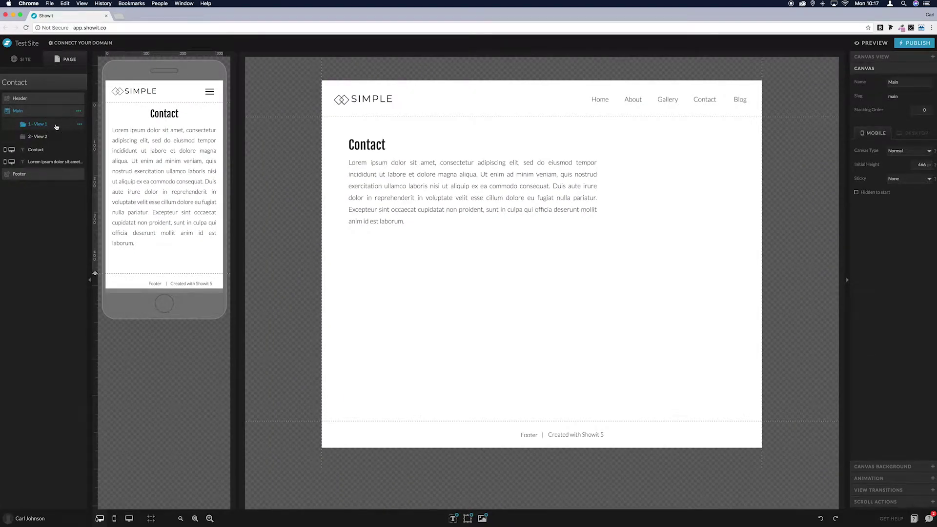
Add a rectangle to View 1 and move it just below the body text
left_click(55, 138)
left_click(52, 126)
mouse_move(440, 444)
mouse_move(467, 518)
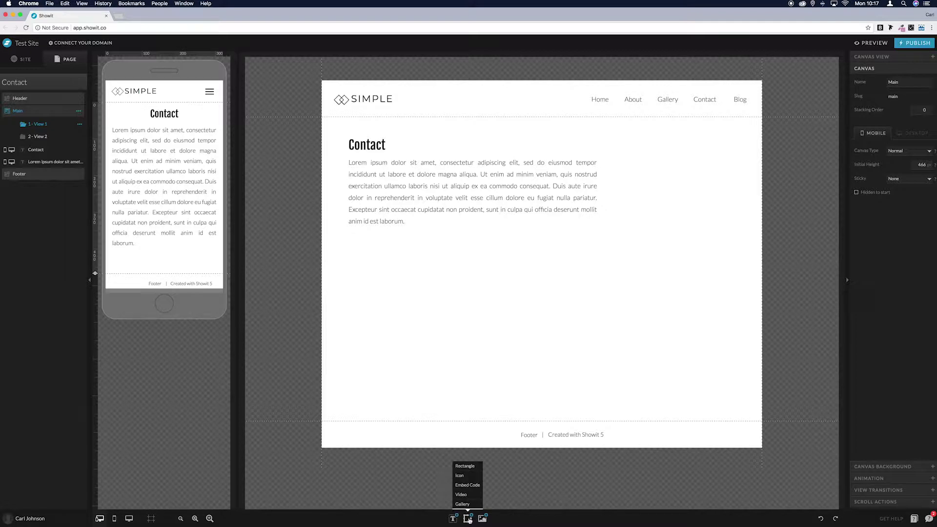
left_click(470, 469)
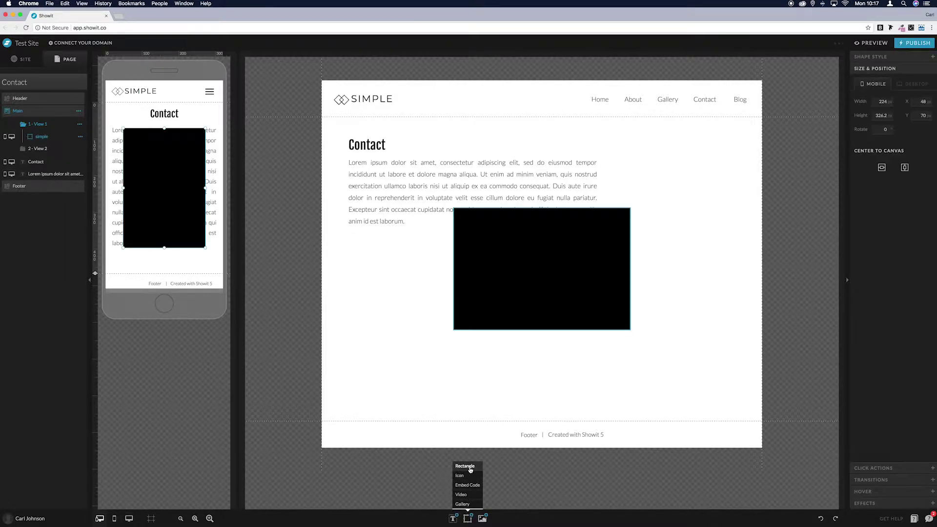
left_click(561, 236)
left_click_drag(561, 237, 455, 265)
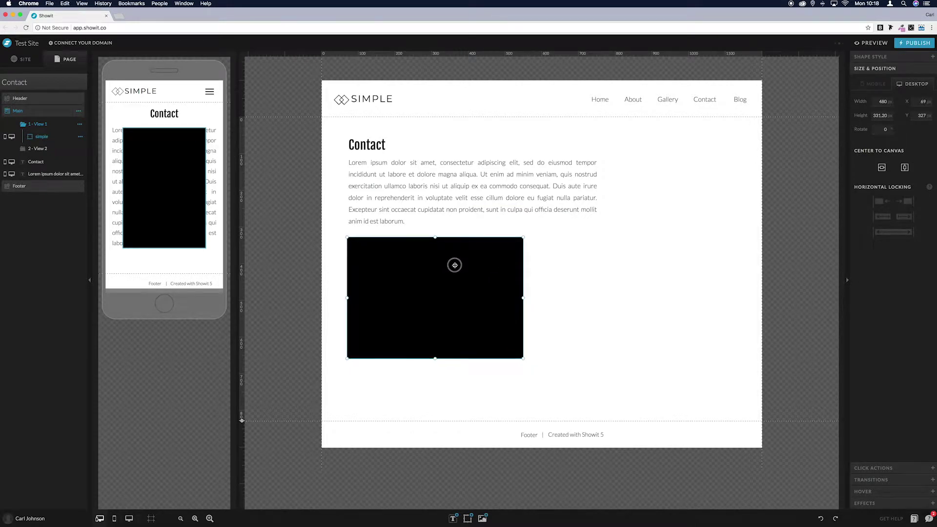
Resize the rectangle into a roughly 373×49 bar and fill it light grey (swatch 7)
left_click_drag(435, 359, 437, 255)
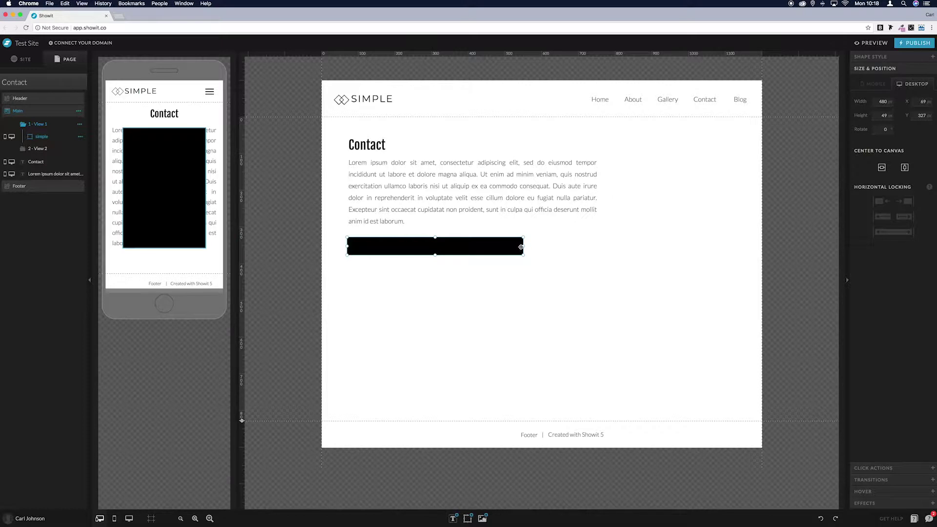
left_click_drag(524, 247, 484, 247)
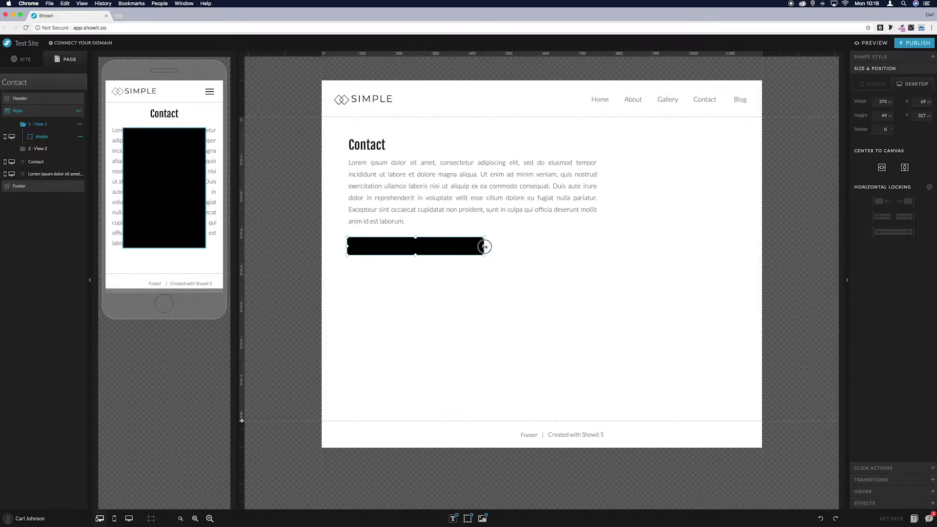
left_click(484, 246)
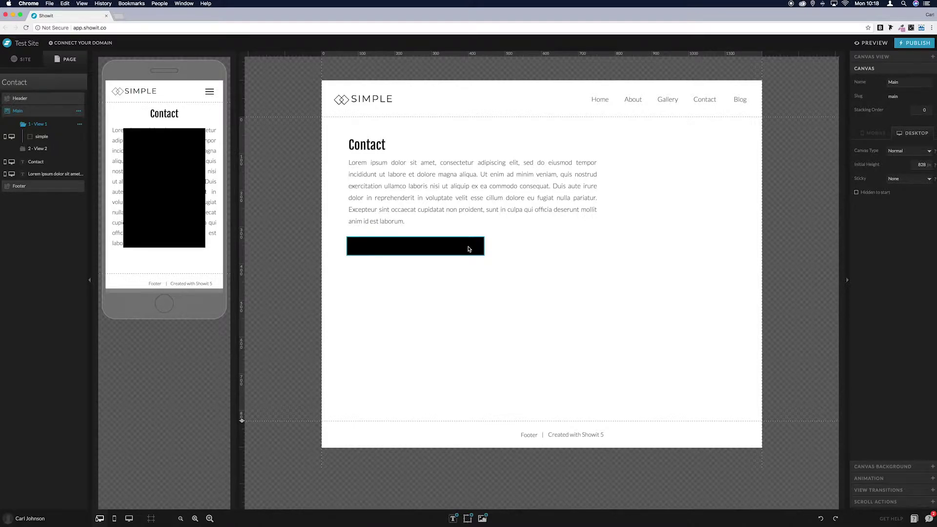
left_click(468, 249)
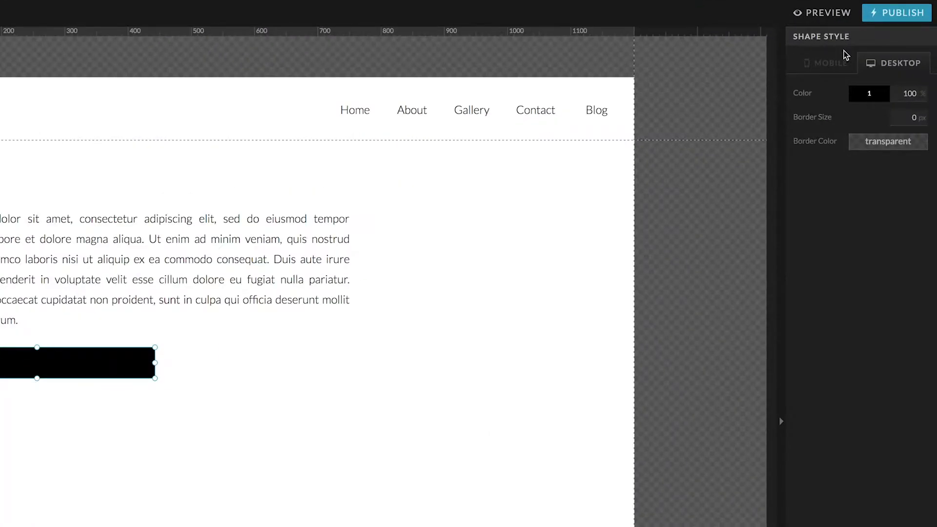
left_click(866, 94)
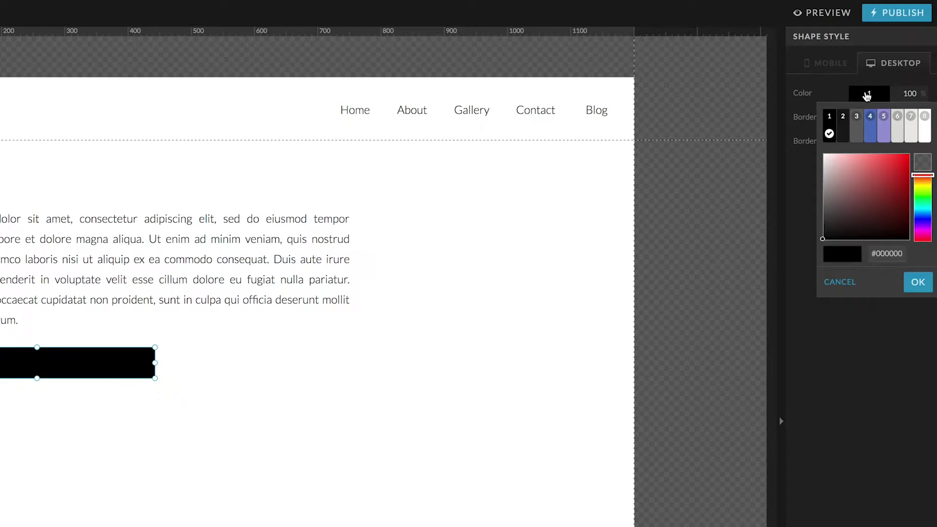
left_click(911, 138)
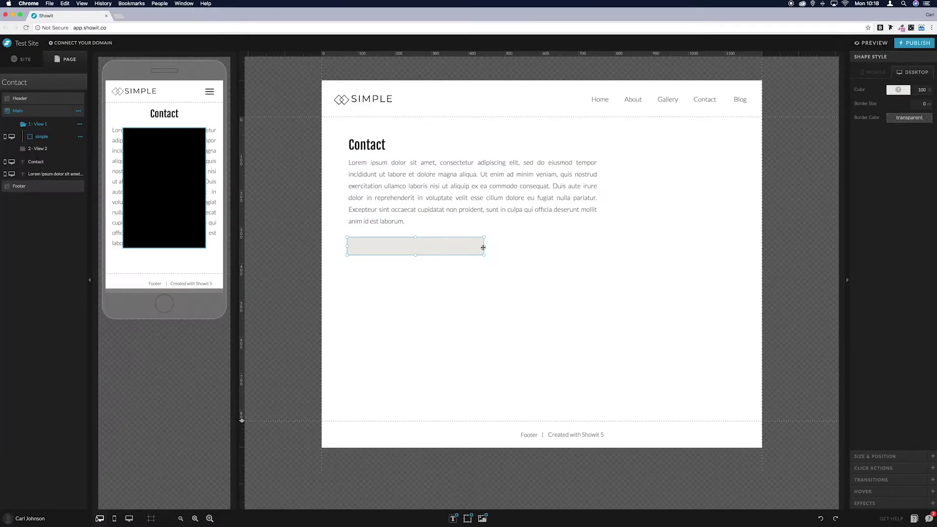
left_click(137, 396)
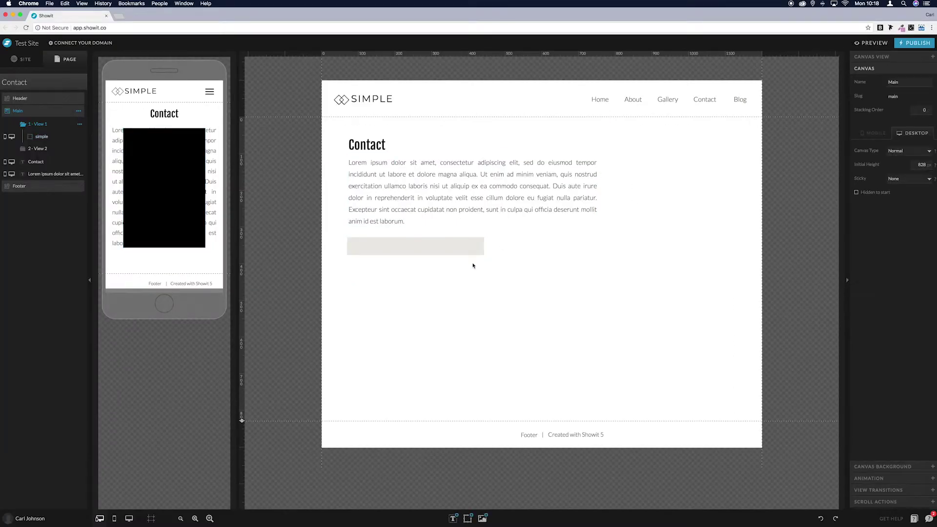
mouse_move(452, 516)
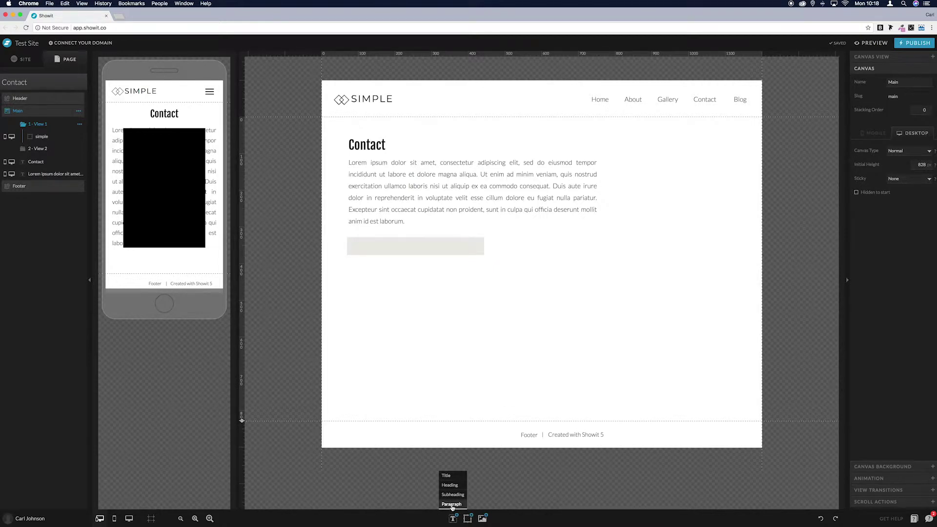
Add a paragraph text box onto the grey bar reading 'Name*'
left_click(451, 504)
left_click_drag(534, 271, 482, 245)
left_click_drag(415, 250, 324, 247)
double_click(397, 247)
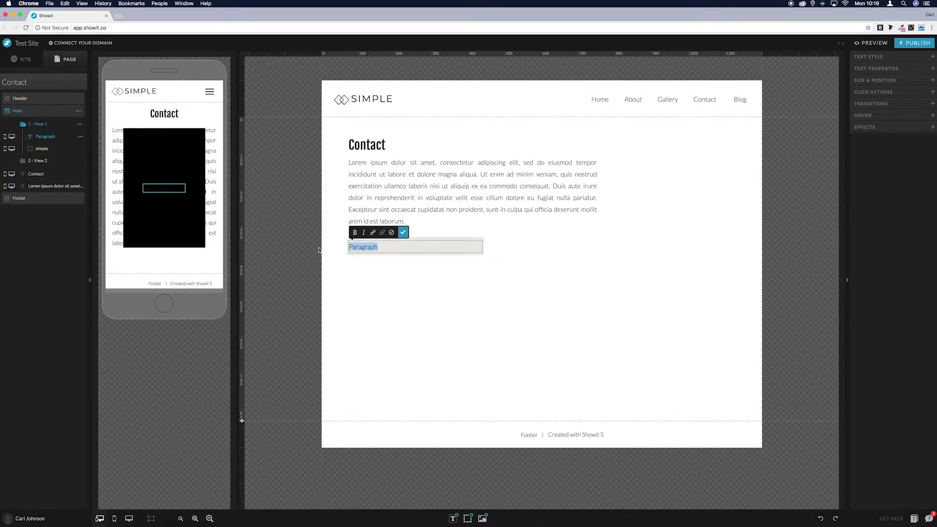
type("Name*")
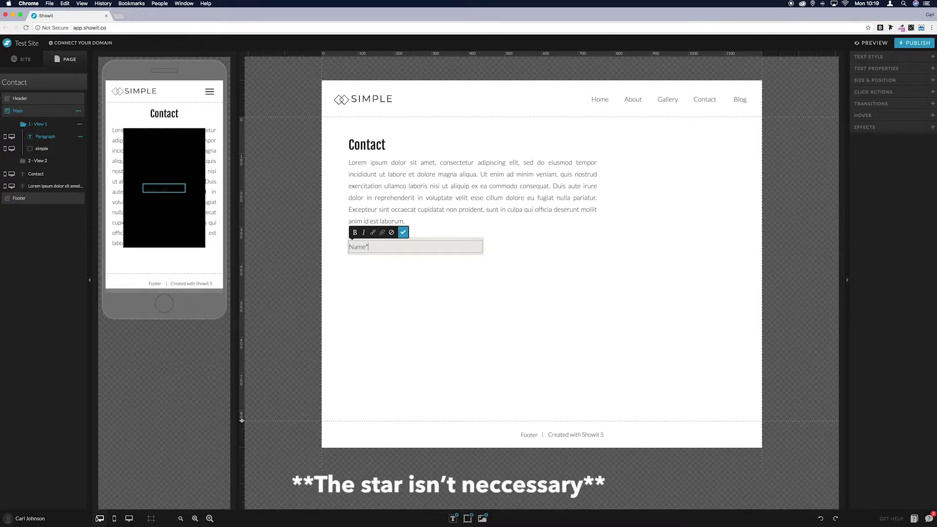
left_click(321, 251)
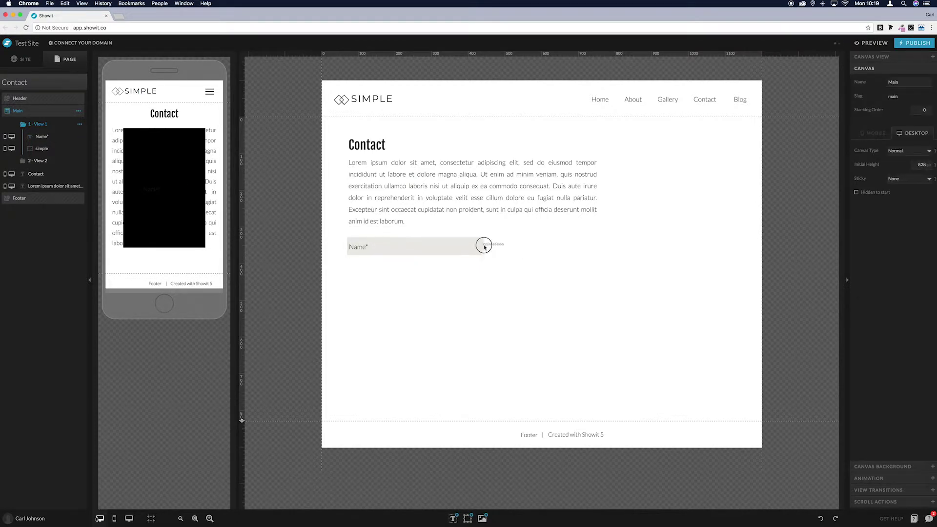
Select the Name* text with the bar and align them with Align to Group
left_click(466, 249)
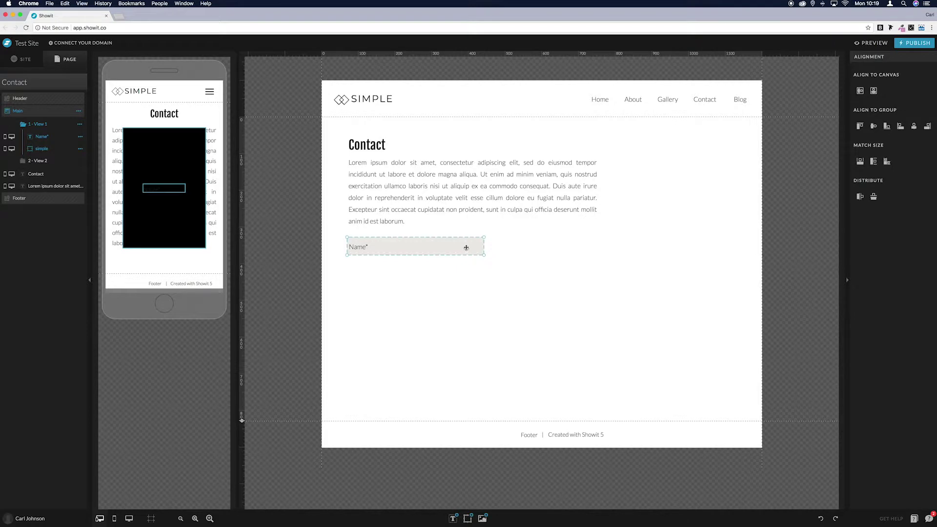
left_click_drag(504, 243, 452, 254)
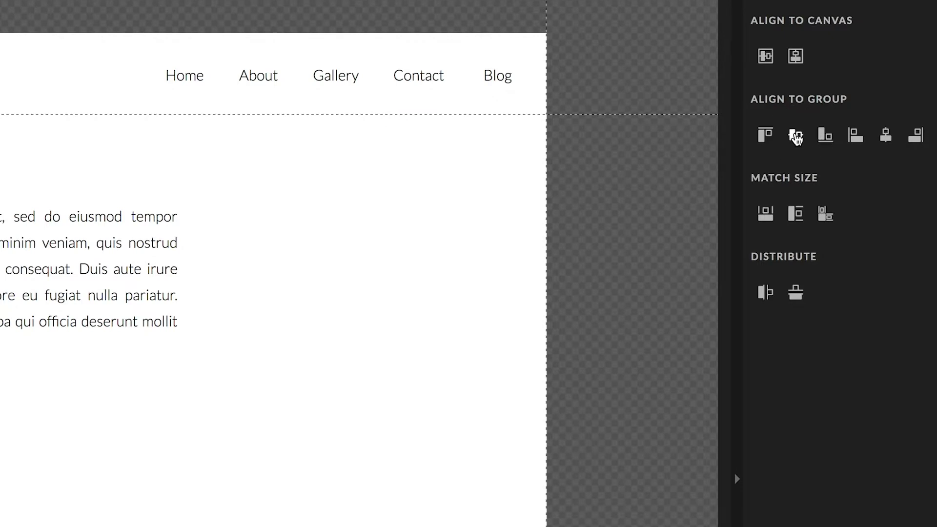
left_click(886, 137)
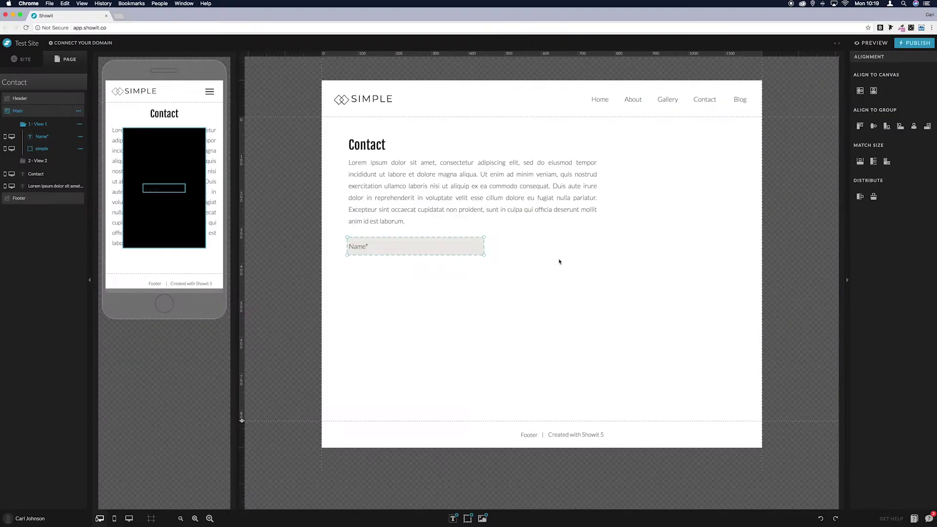
left_click(73, 426)
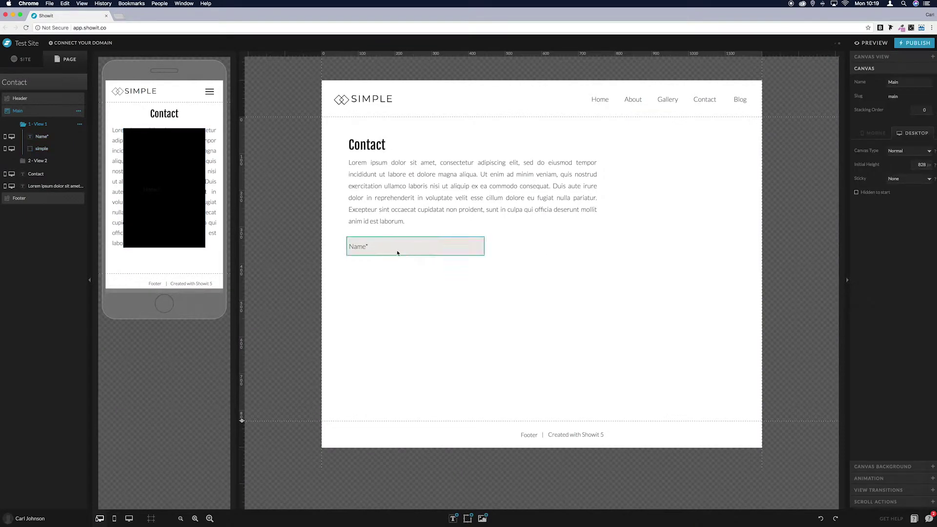
Enable the Name* text as a required form input with the label 'Name'
left_click(367, 248)
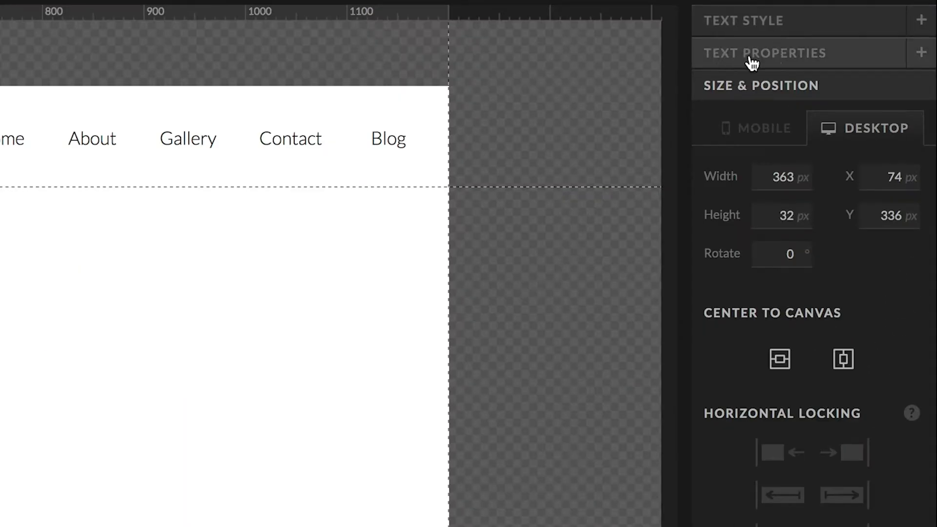
left_click(871, 69)
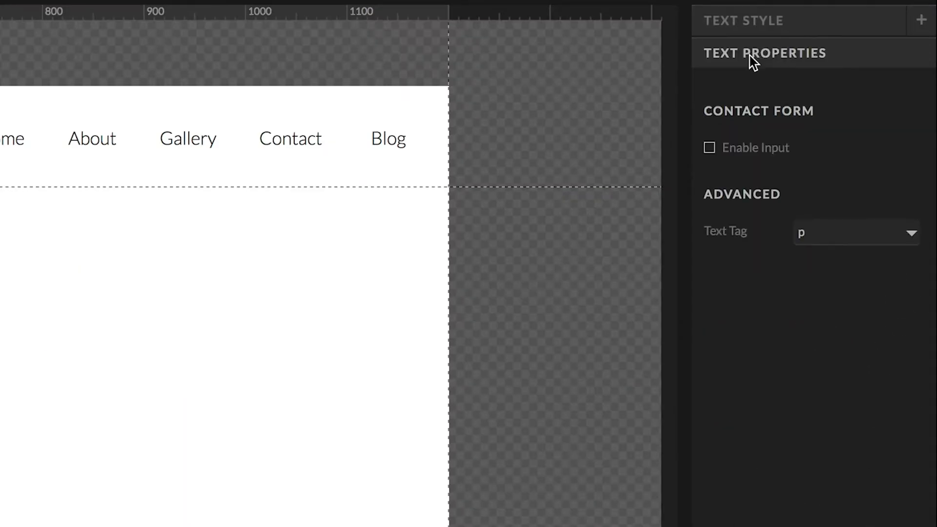
left_click(756, 151)
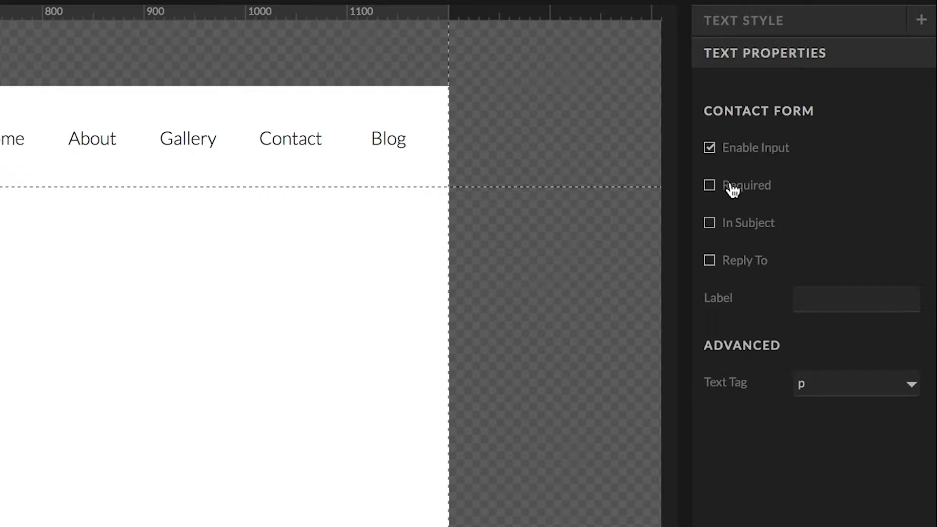
left_click(712, 195)
left_click(876, 303)
type("Name")
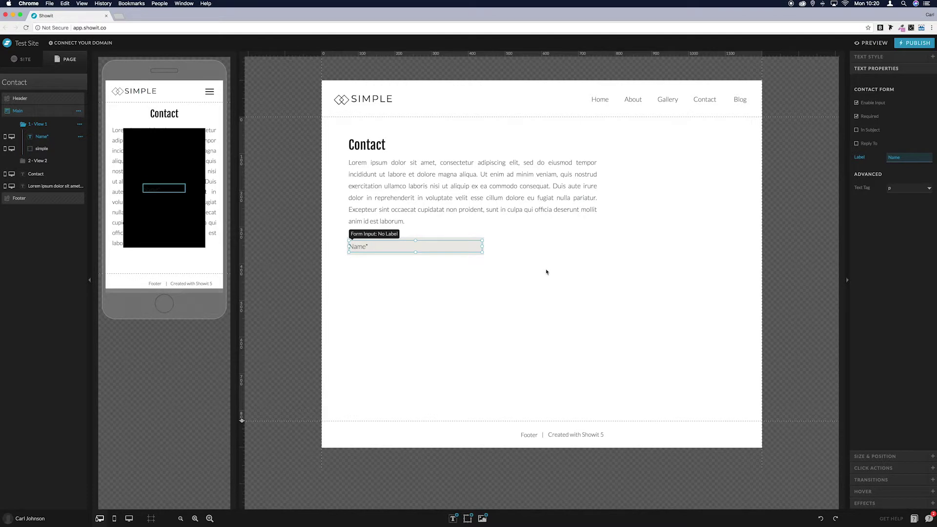
left_click(511, 238)
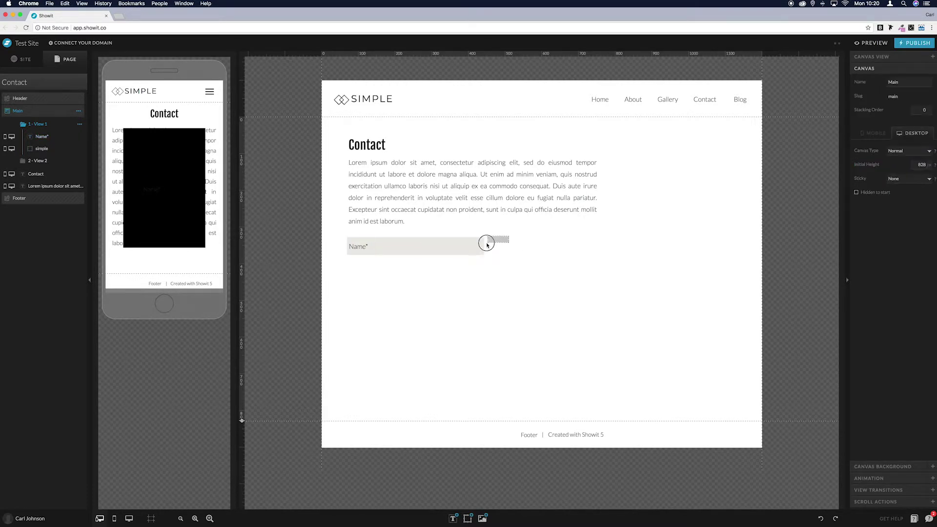
Duplicate the Name input twice below the original and centre-align all three fields
left_click(471, 252)
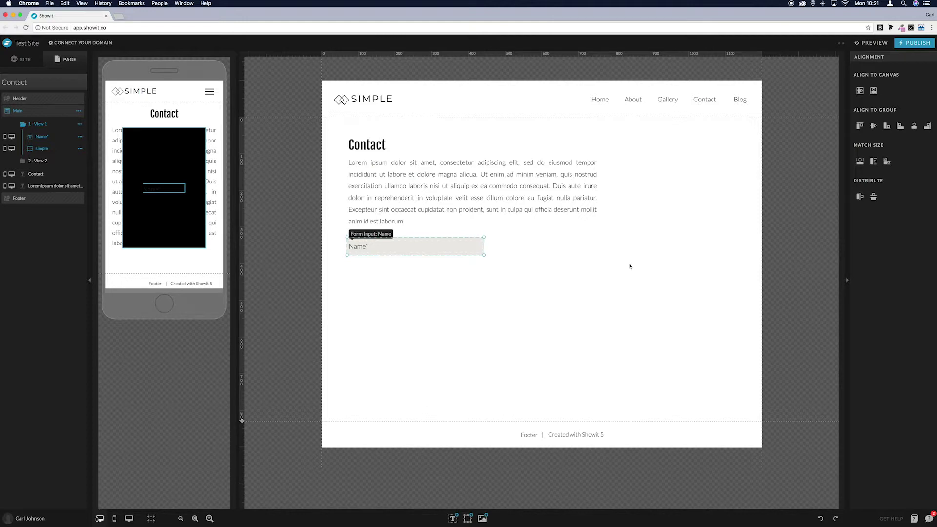
key("super+d")
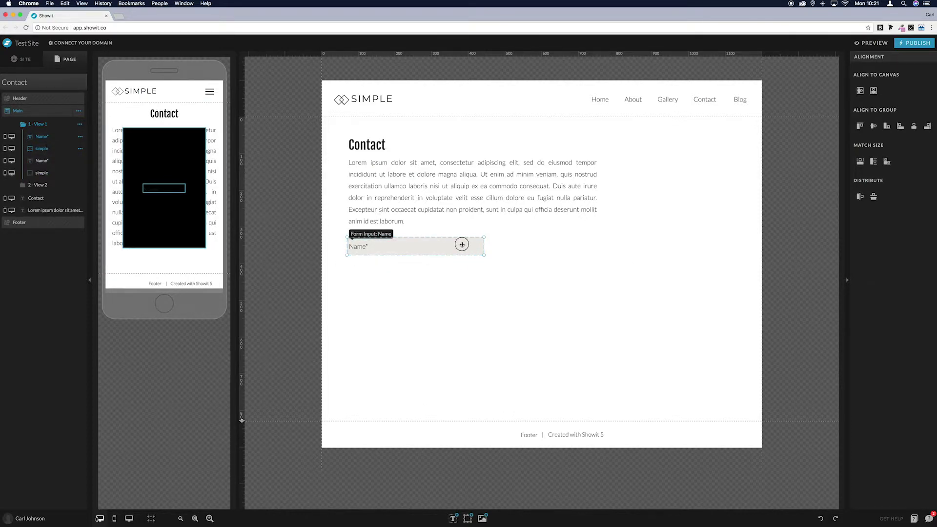
left_click_drag(461, 244, 462, 268)
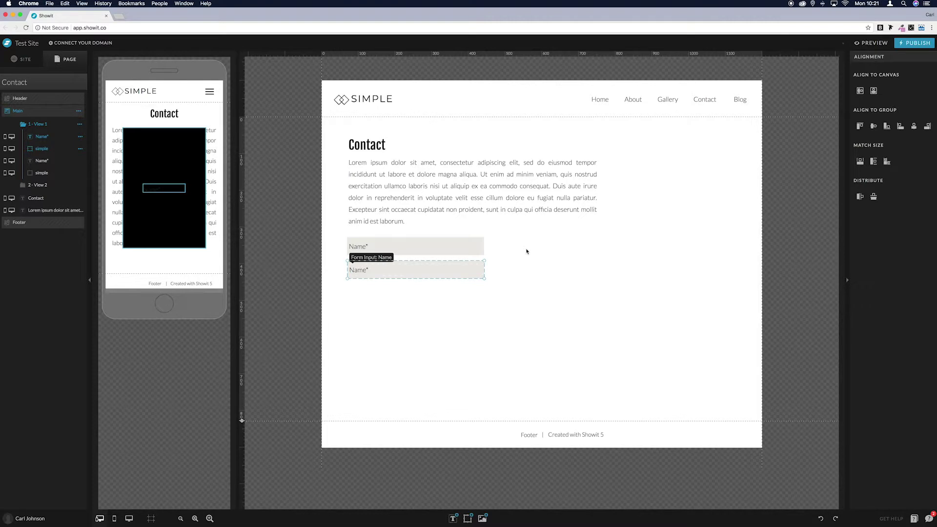
key("super+v")
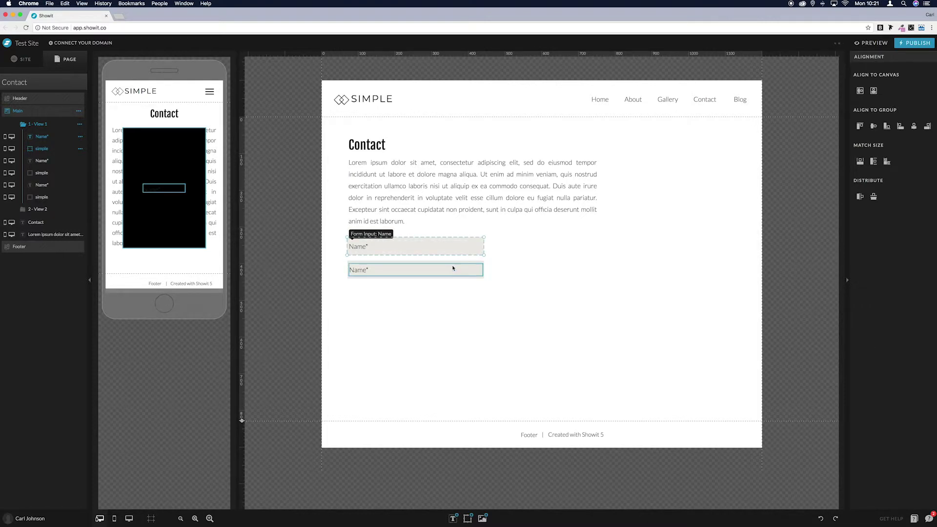
left_click_drag(452, 247, 447, 289)
left_click(526, 275)
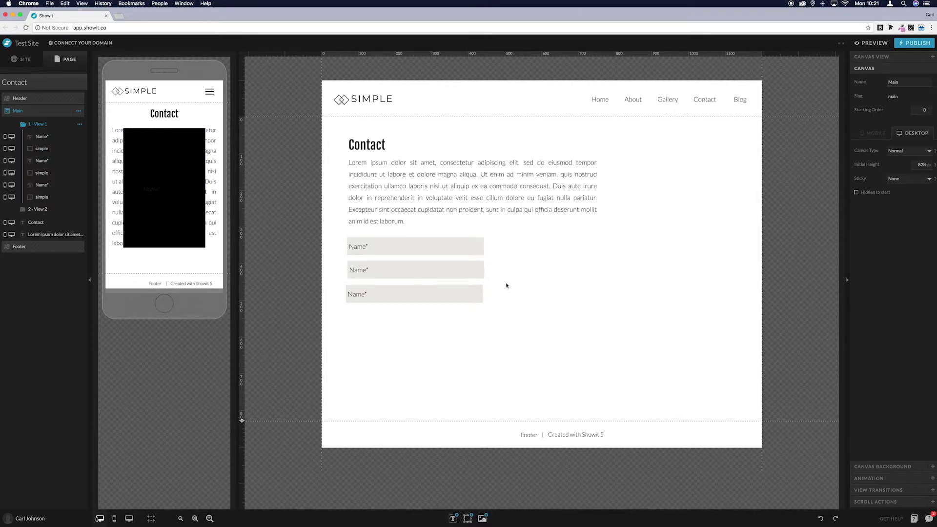
left_click_drag(489, 236, 481, 299)
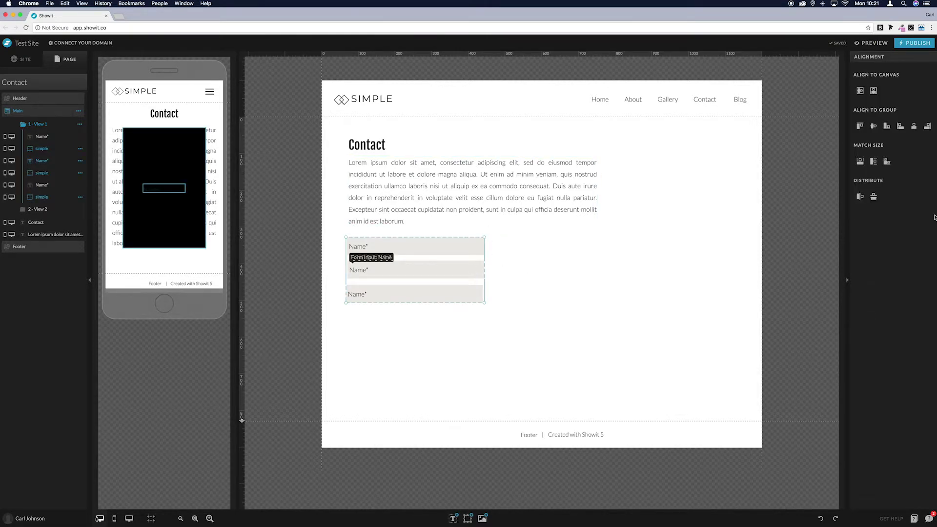
left_click(914, 126)
left_click(518, 298)
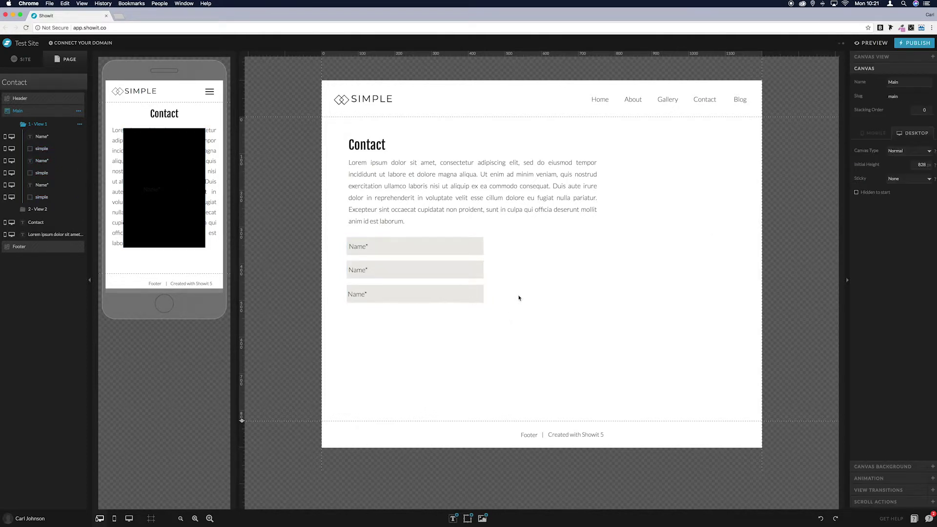
Change the middle field to Email*, tick Reply To, and set its label to 'Email'
double_click(372, 269)
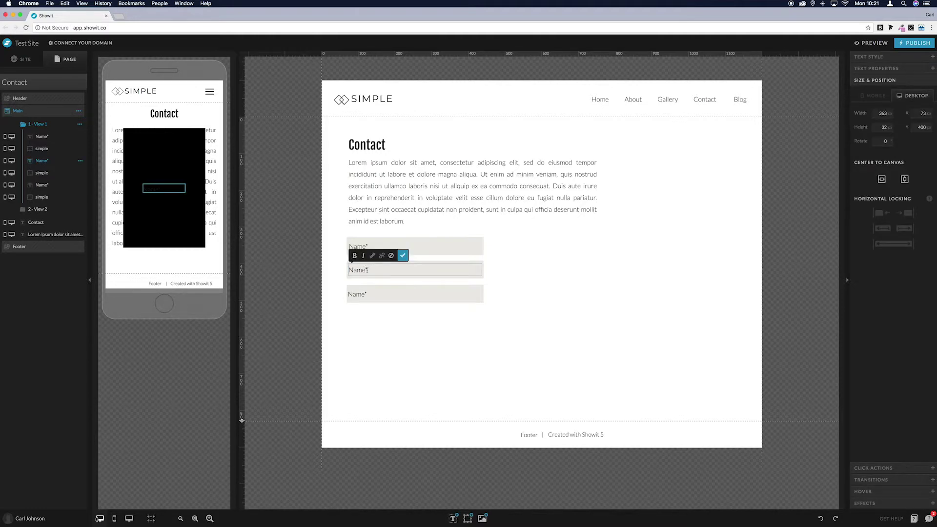
left_click_drag(366, 270, 346, 275)
type("Email*")
left_click(891, 72)
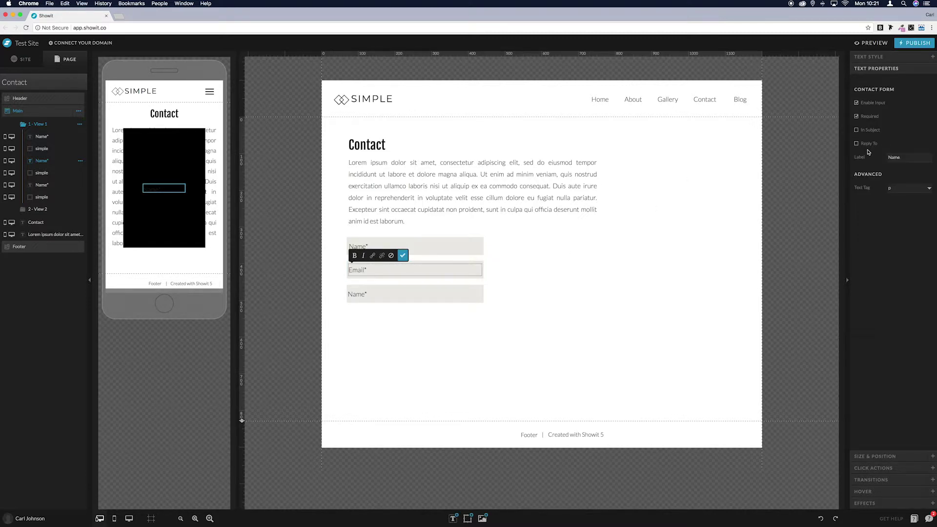
left_click(867, 145)
left_click(869, 159)
type("Email")
key("Return")
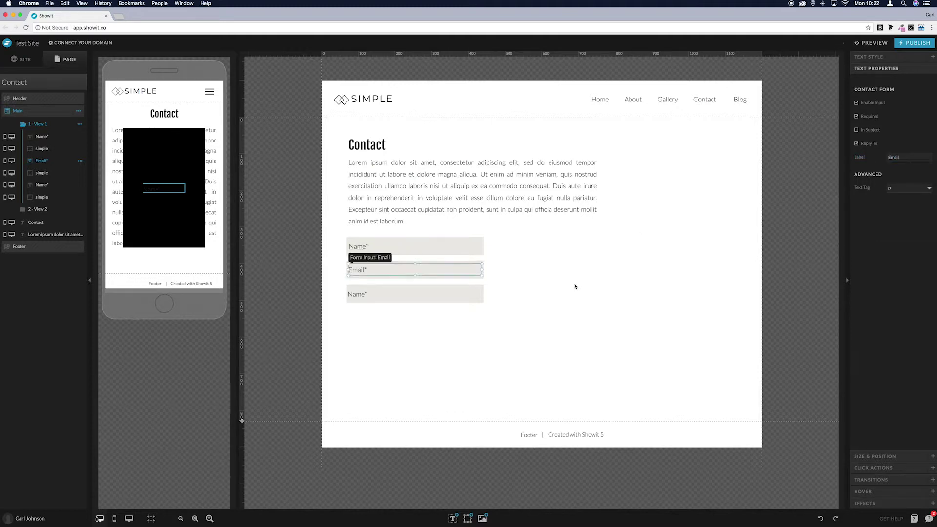
Stretch the bottom field's shape and text box taller for a message area
left_click(385, 301)
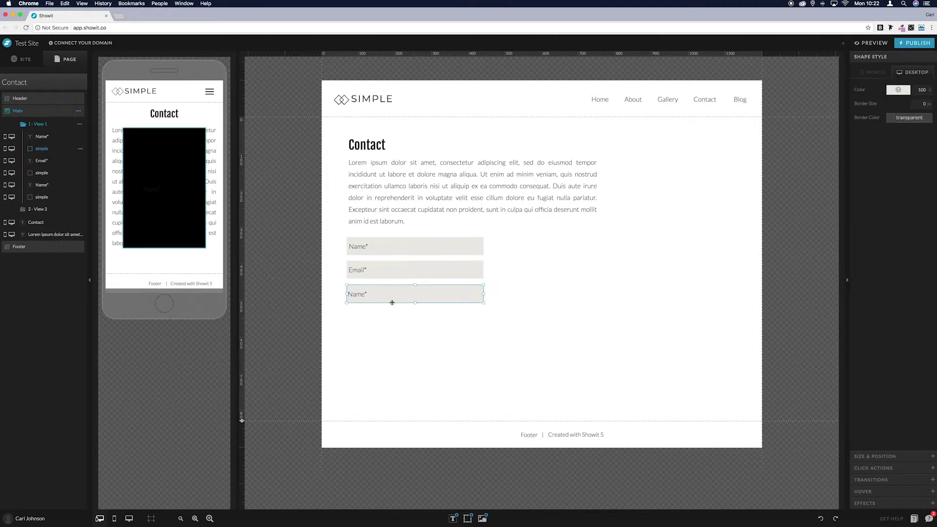
left_click_drag(414, 303, 414, 371)
left_click(364, 295)
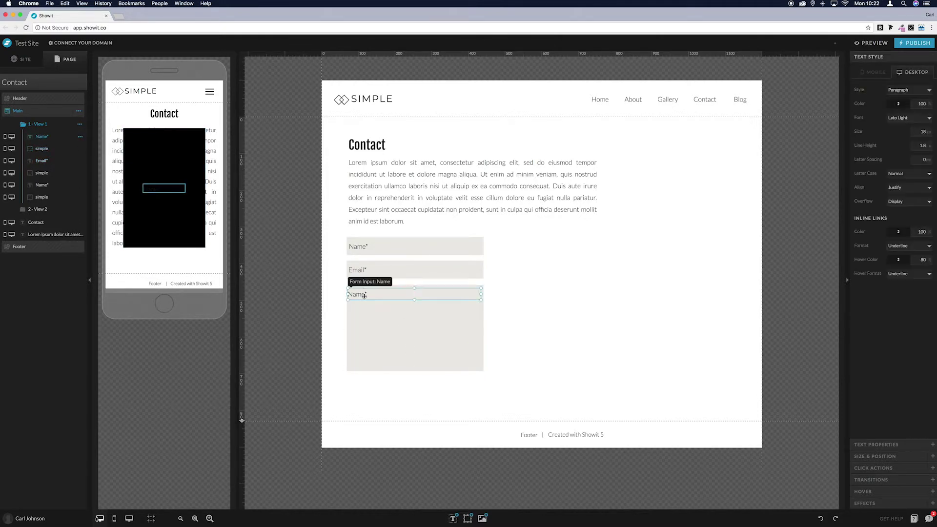
left_click_drag(414, 300, 414, 368)
Change the bottom field's text to Message* and set its form label to 'Message'
left_click(362, 294)
left_click(362, 295)
double_click(361, 294)
left_click_drag(364, 294, 347, 296)
type("Message")
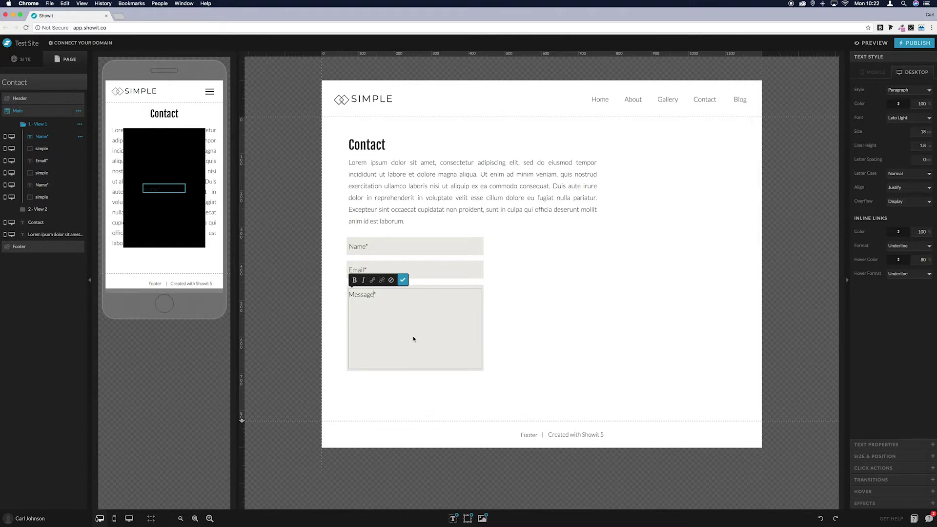
left_click(908, 446)
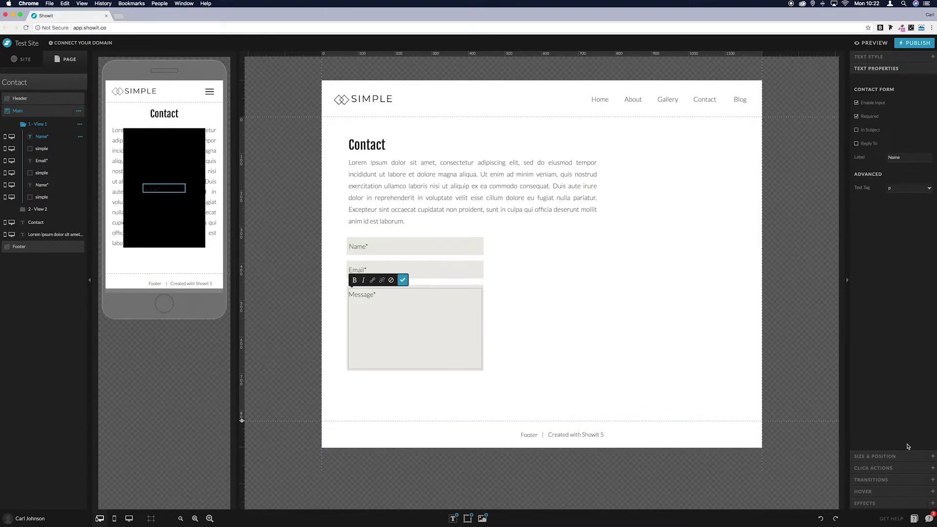
left_click(891, 157)
type("Messag")
left_click(540, 318)
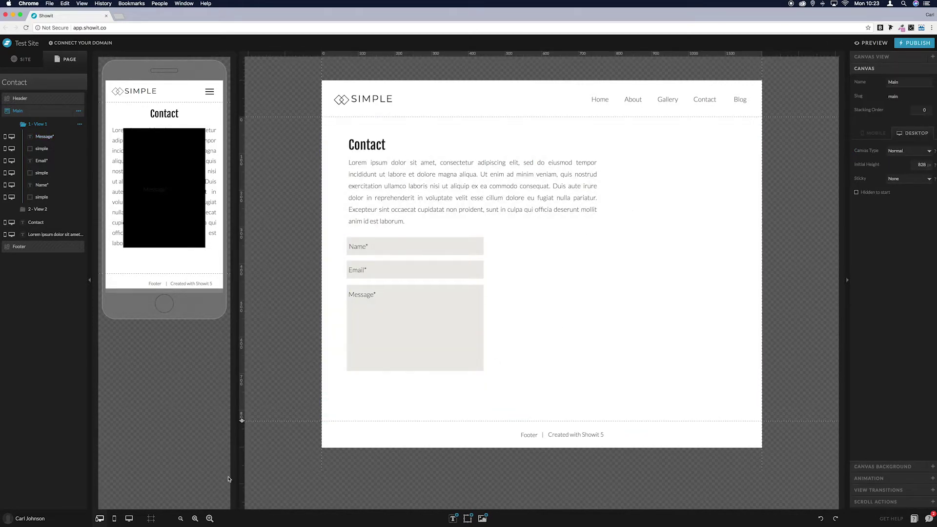
Add a rectangle under the Message field and resize it to button size
mouse_move(473, 522)
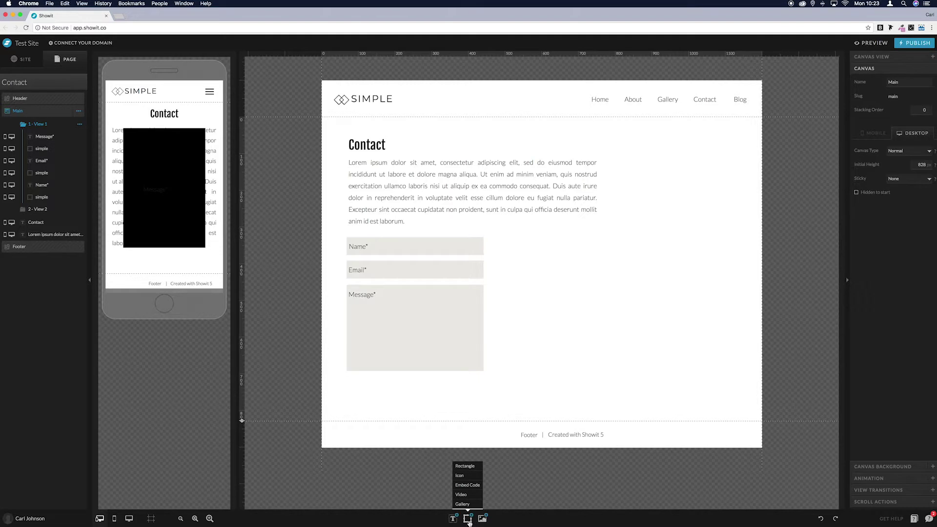
left_click(465, 467)
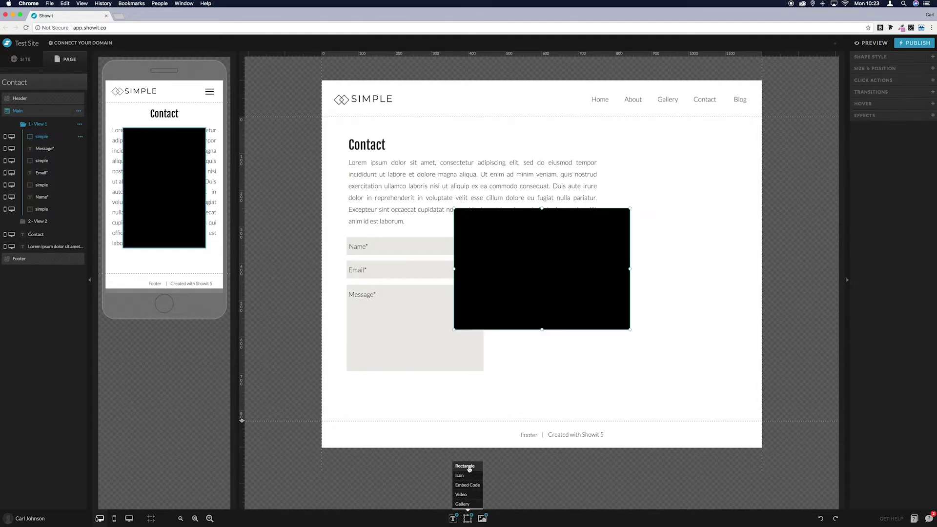
left_click_drag(534, 270, 427, 357)
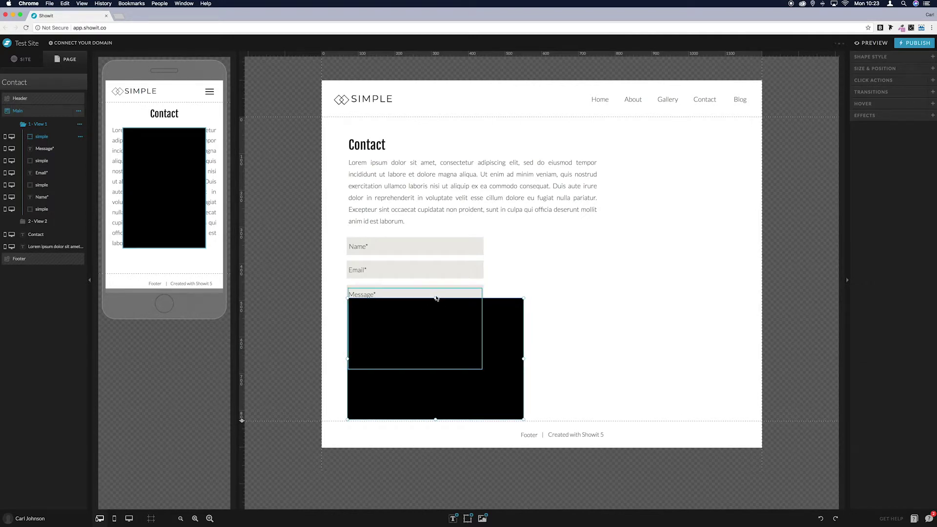
left_click_drag(435, 298, 436, 378)
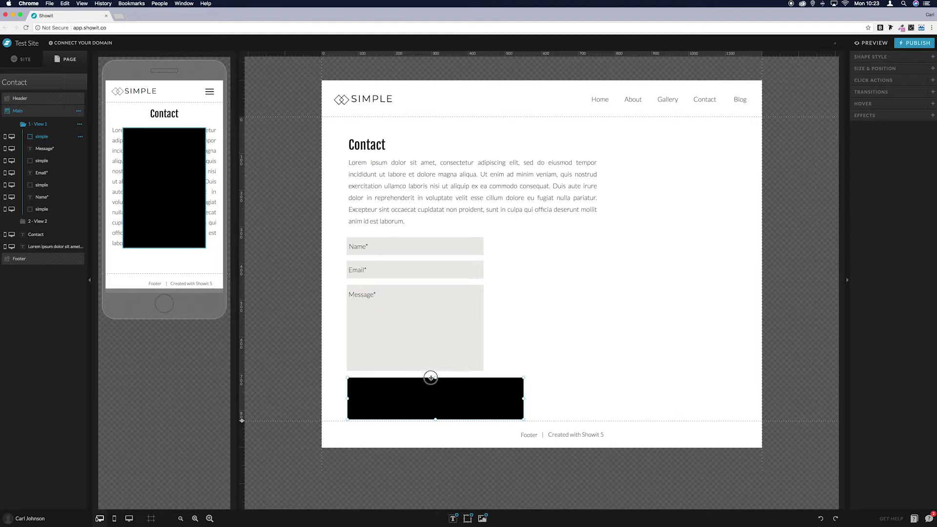
left_click_drag(523, 399, 421, 394)
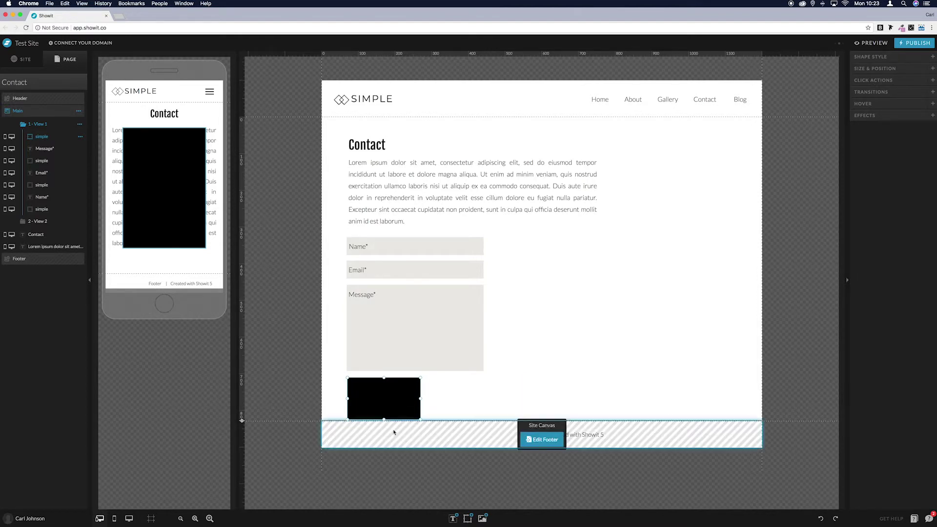
left_click_drag(383, 418, 383, 397)
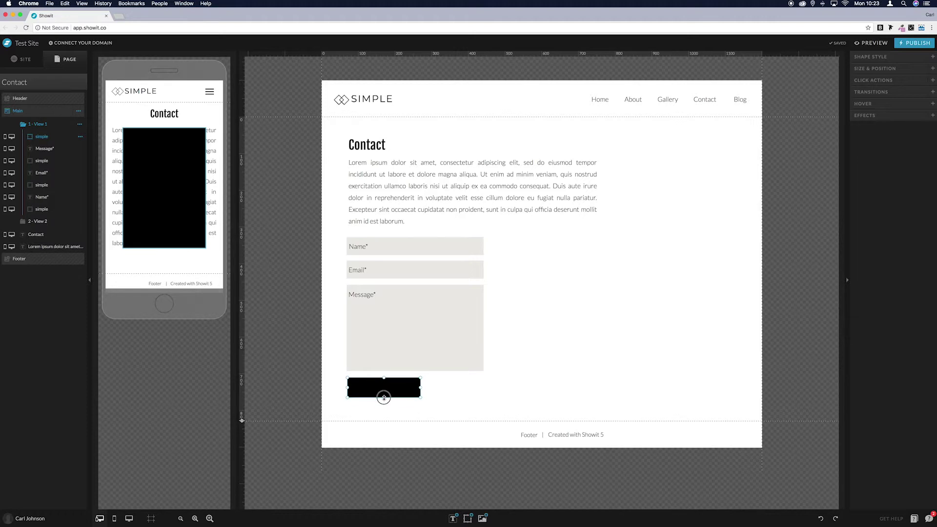
left_click(527, 326)
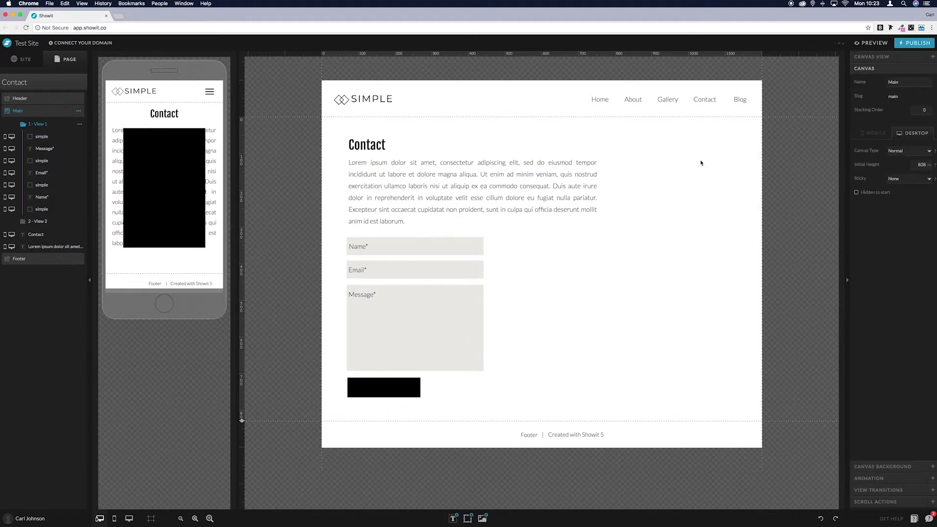
Fill the button rectangle blue using colour swatch 4
left_click(412, 386)
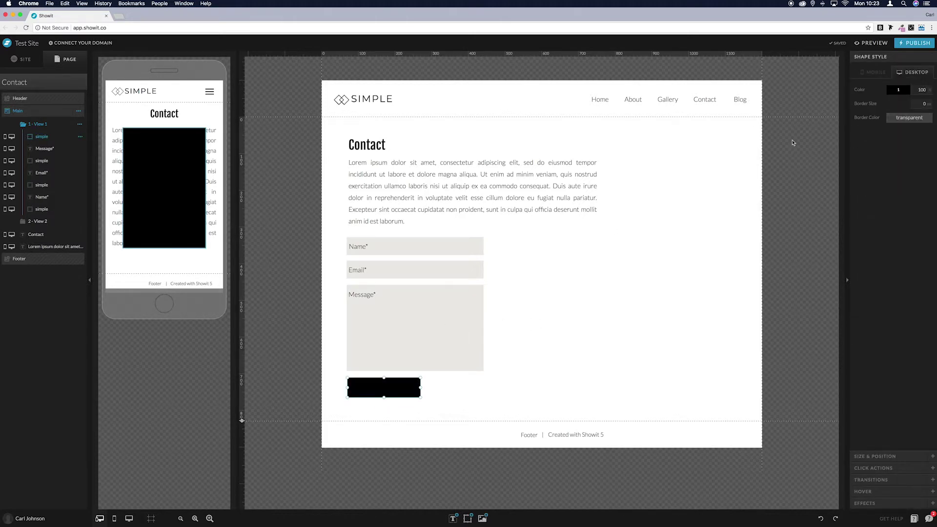
left_click(902, 91)
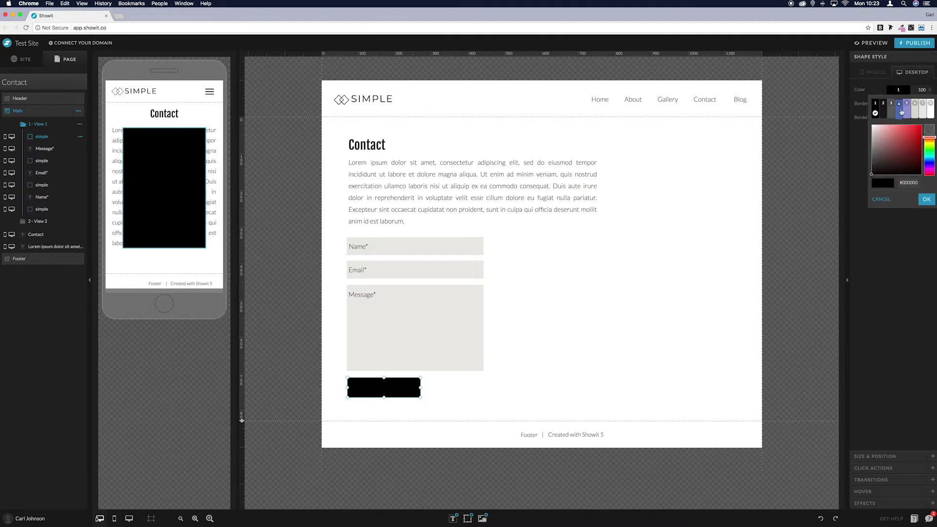
left_click(901, 112)
left_click(470, 416)
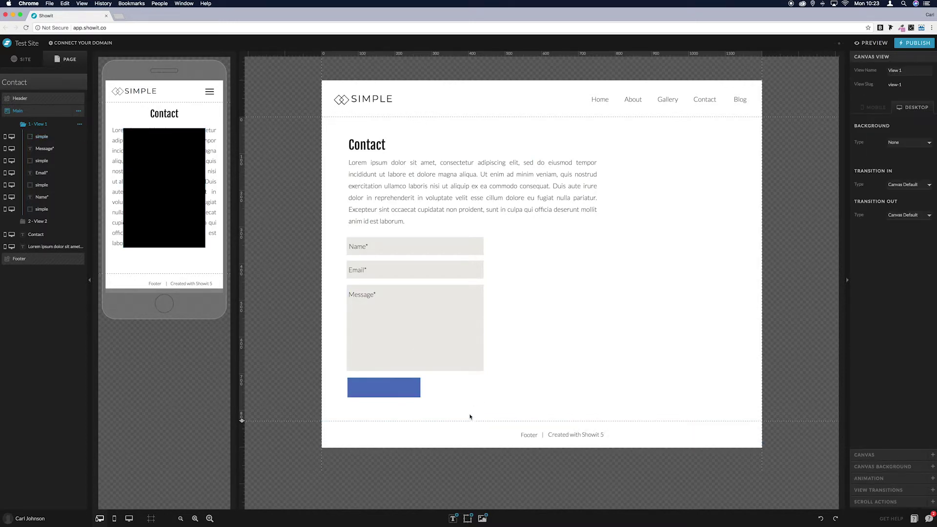
Add a paragraph text box on the blue button reading 'Send'
left_click(450, 509)
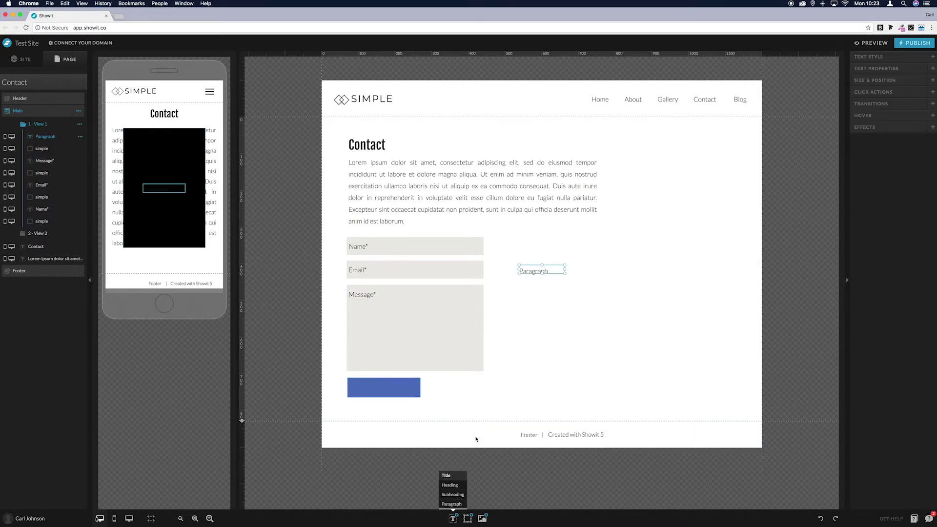
left_click_drag(552, 270, 389, 386)
double_click(389, 386)
type("Send")
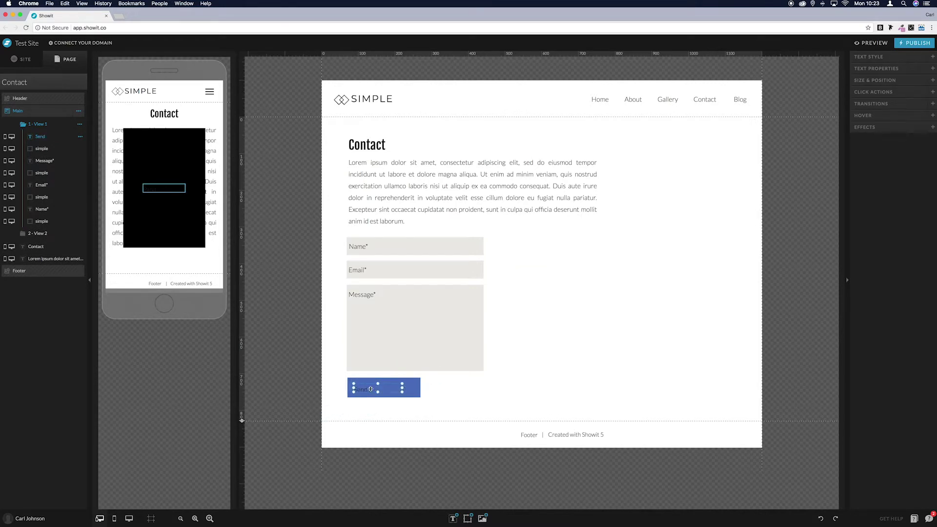
Make the Send text white and centre-aligned, and centre it within the button
left_click(874, 57)
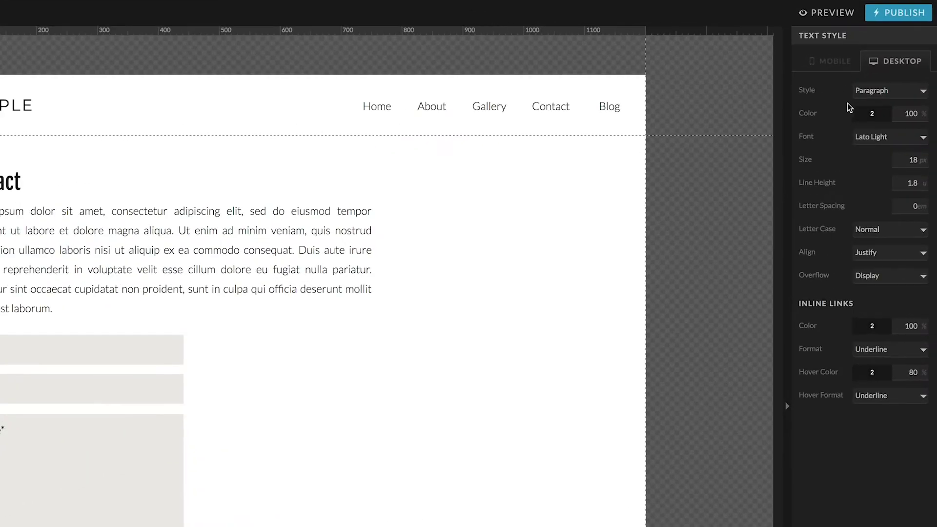
left_click(867, 116)
left_click(927, 147)
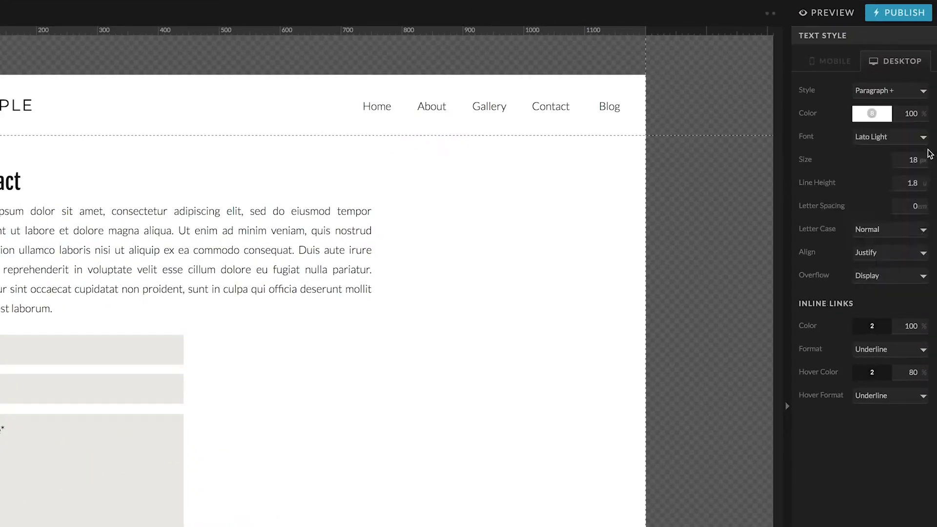
left_click(891, 253)
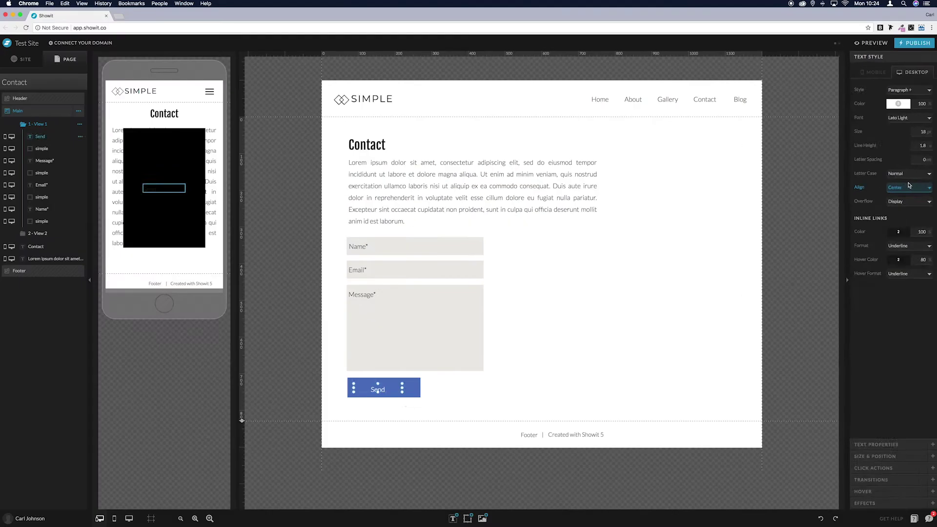
left_click(402, 400)
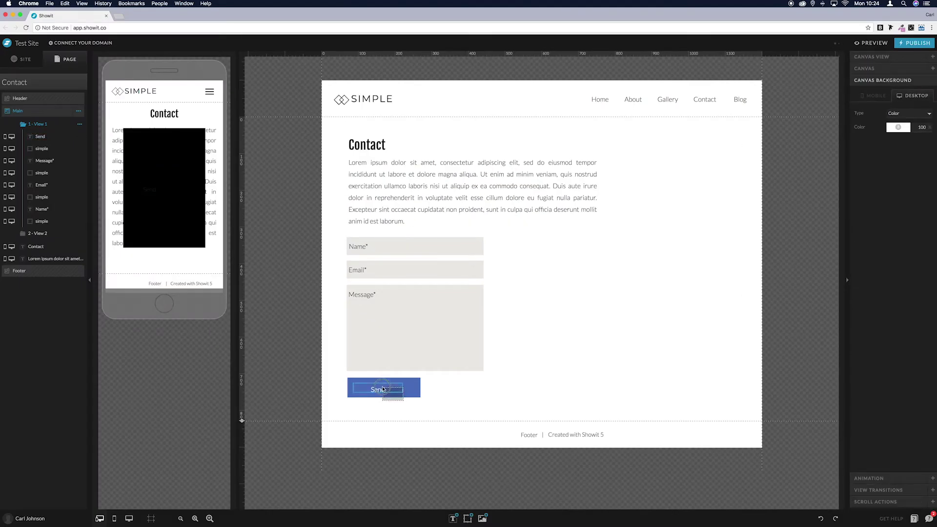
left_click(383, 389)
left_click(914, 125)
left_click(632, 280)
Set the Send text's line height to 1.4, then switch the canvas to View 2
left_click(388, 391)
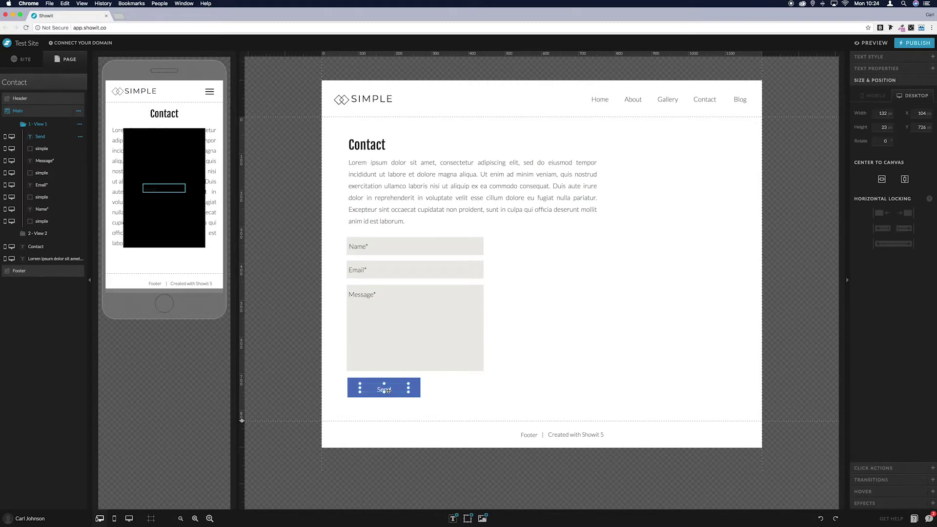
left_click(899, 58)
left_click(928, 147)
key("Return")
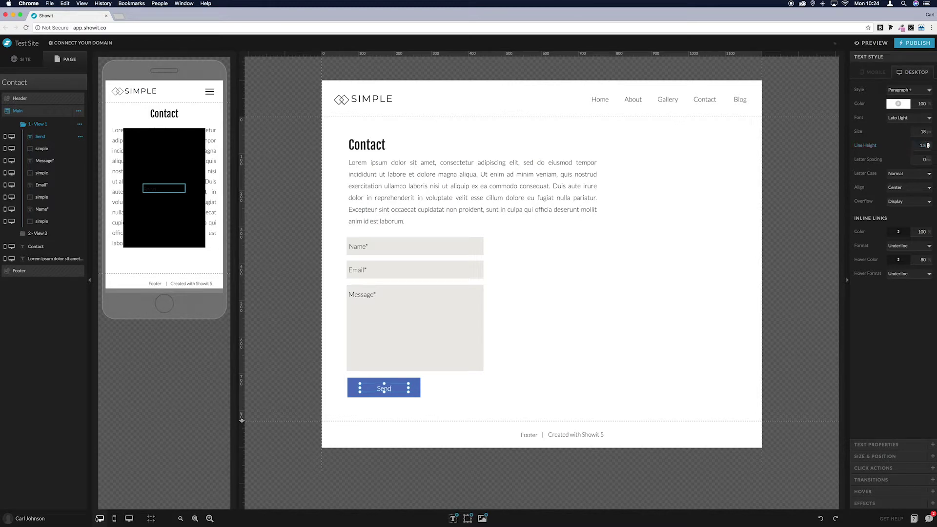
left_click(928, 145)
type("1.4")
key("Return")
left_click(546, 363)
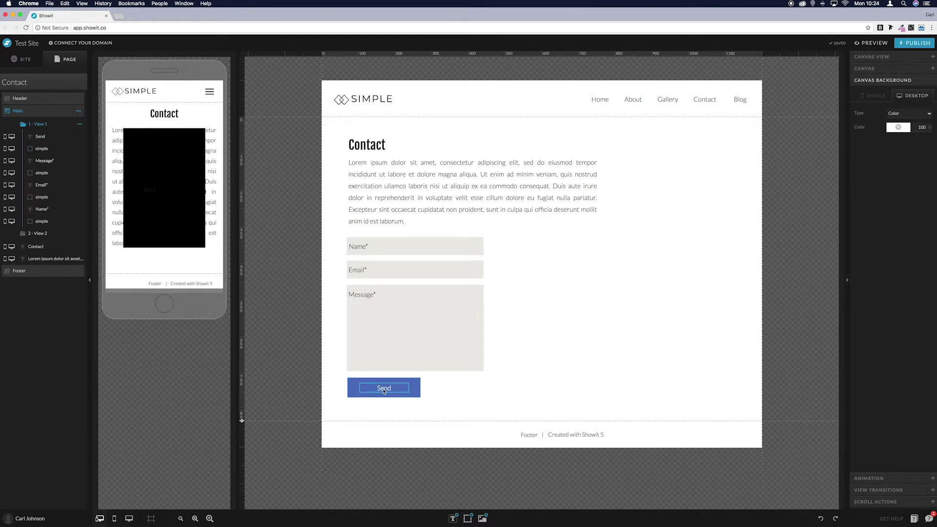
left_click(39, 234)
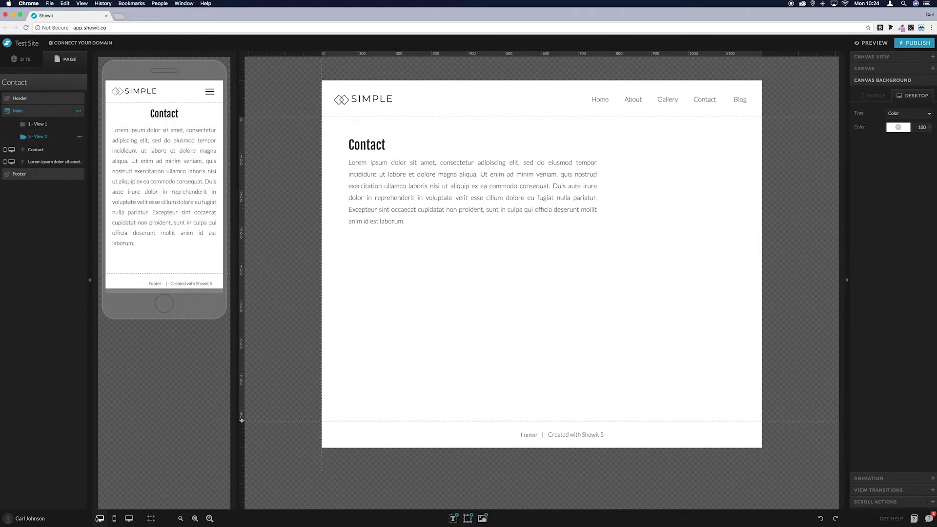
Add a paragraph text box to View 2 reading 'Thanks for getting in touch! I'll get back to you soon.'
left_click(452, 504)
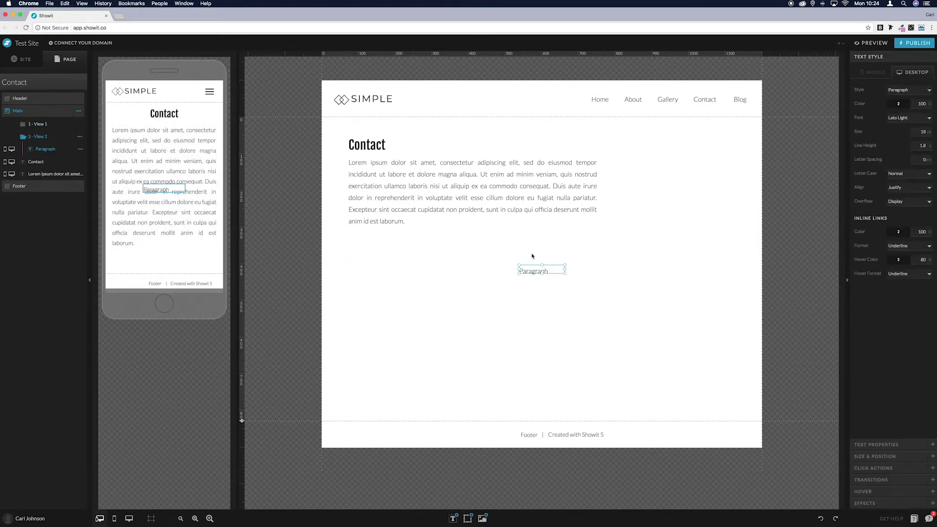
left_click_drag(531, 269, 400, 337)
double_click(399, 337)
type("Thanks for getting in touch! I'll get back to you soon.")
key("Escape")
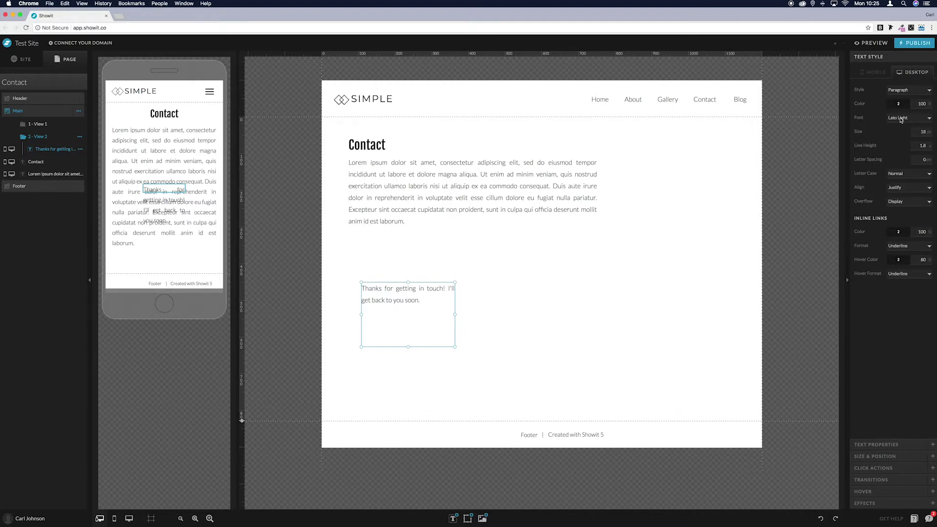
Centre the thank-you text and switch the canvas back to View 1
left_click(905, 190)
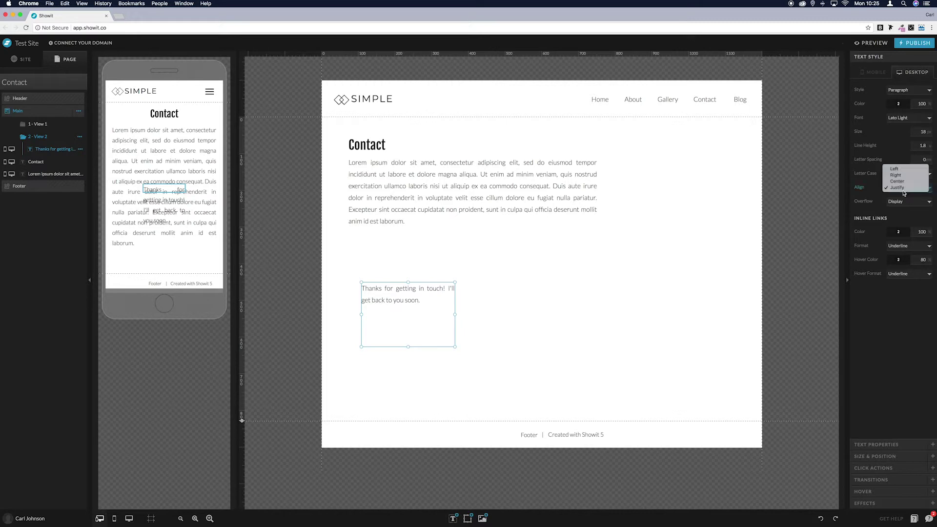
left_click(904, 184)
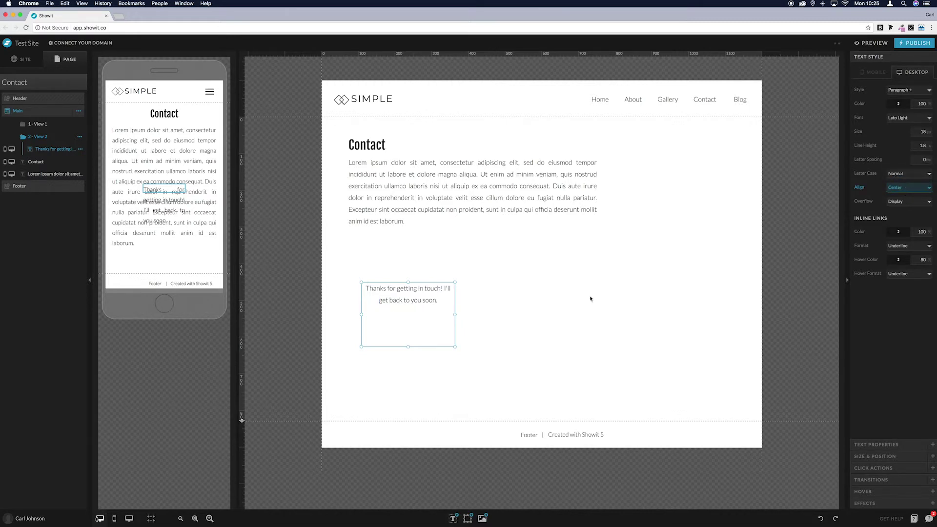
left_click(555, 317)
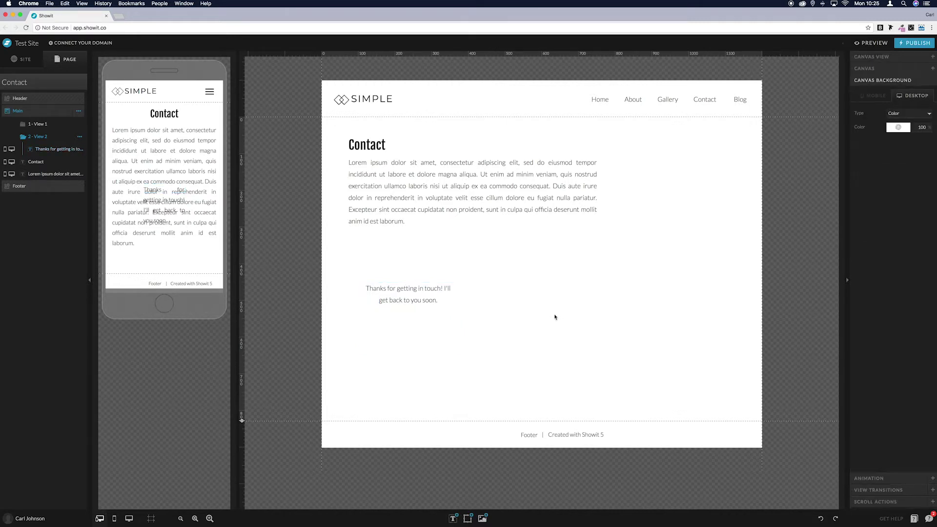
left_click(29, 125)
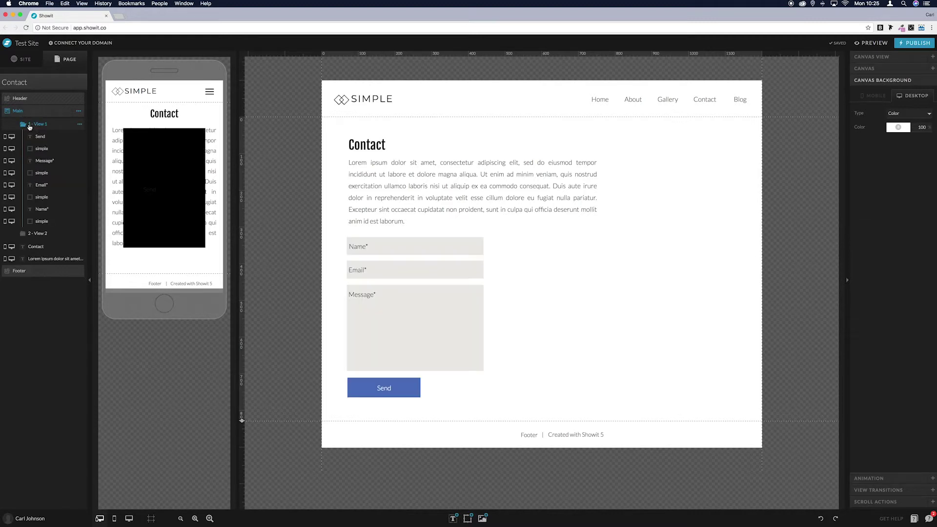
Give the Send button's shape a click action linking to This Canvas, Next view
left_click(418, 397)
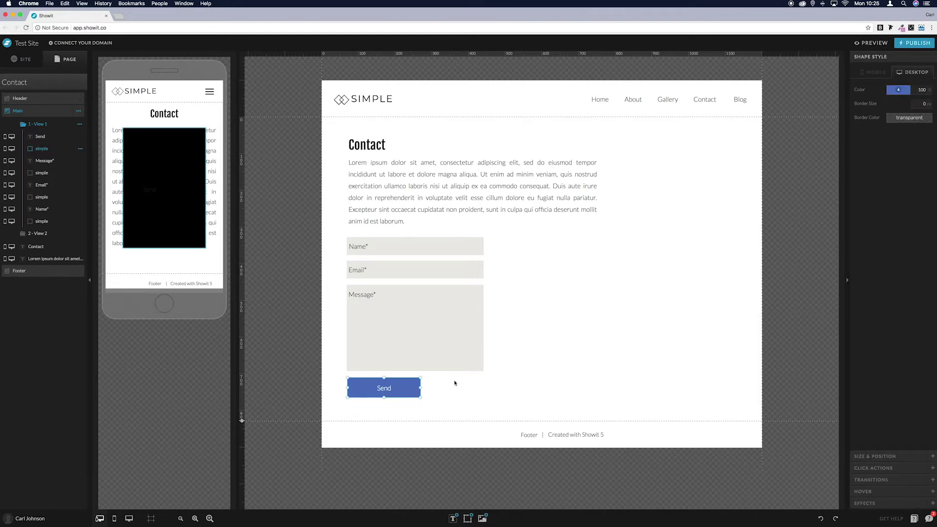
left_click(897, 468)
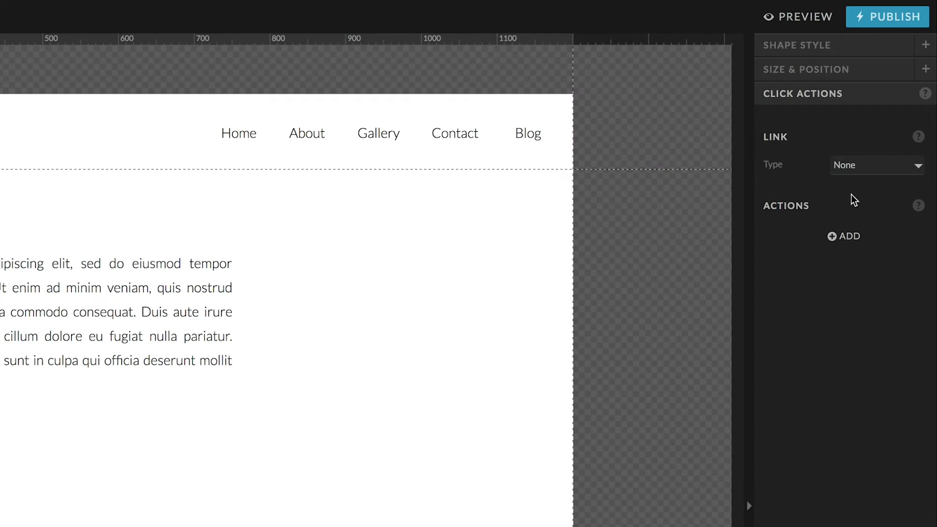
left_click(857, 168)
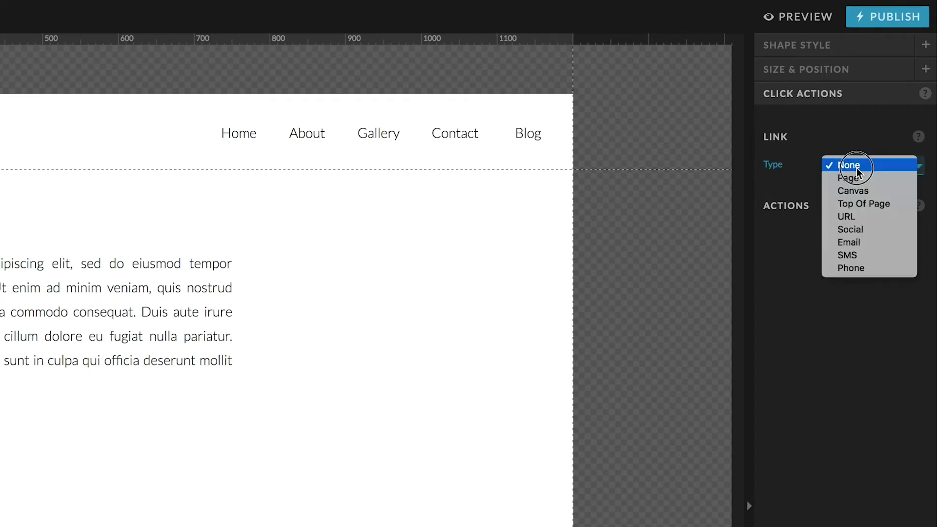
left_click(853, 192)
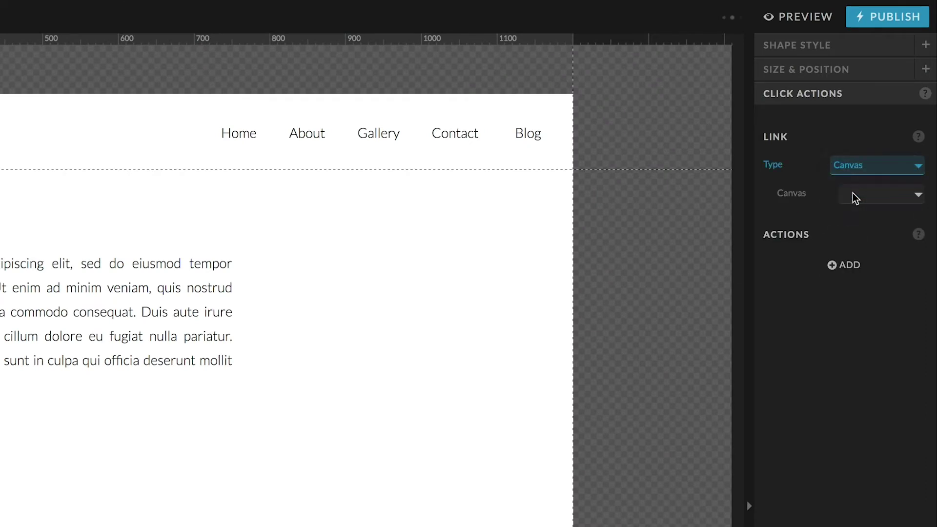
left_click(852, 203)
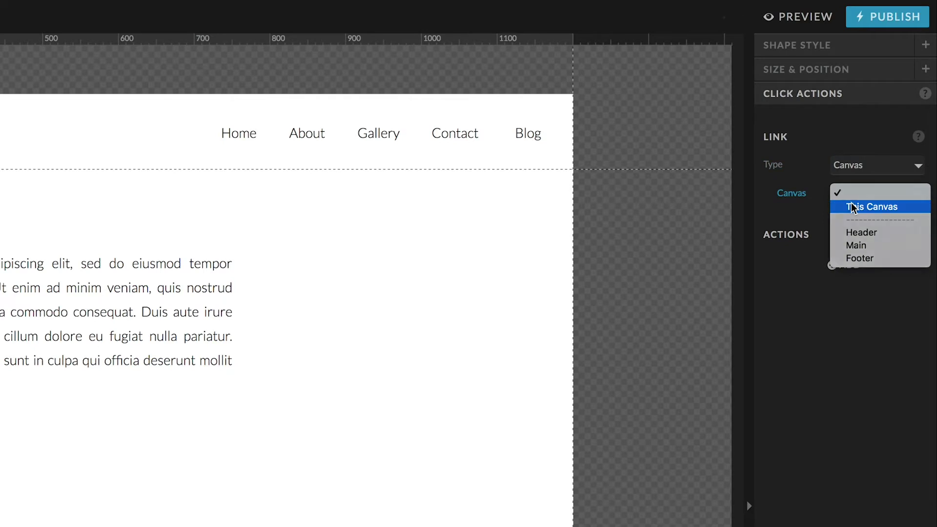
left_click(851, 207)
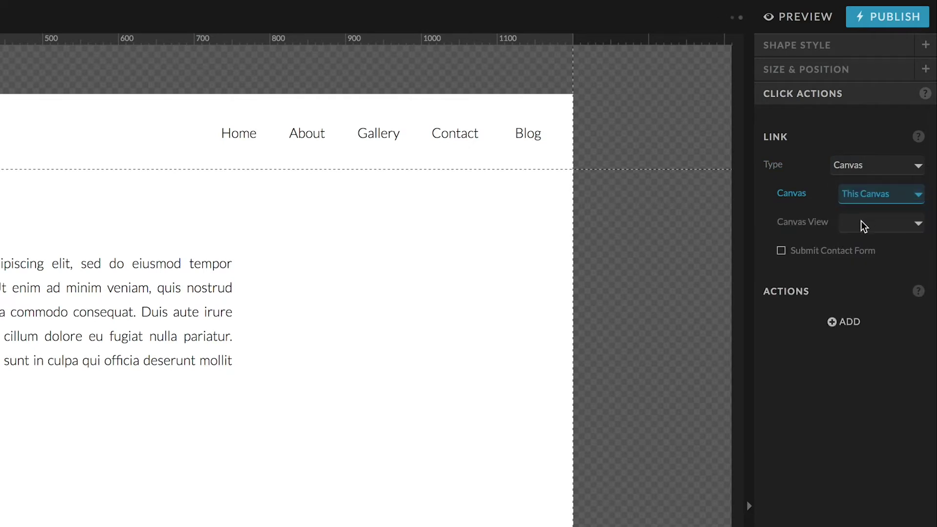
left_click(862, 222)
left_click(861, 236)
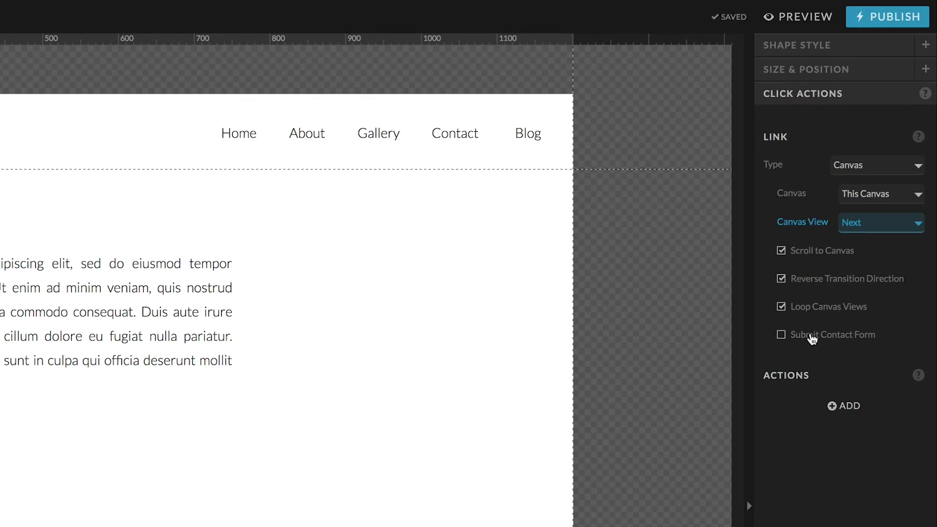
Link the Send text to This Canvas, Next view, with Submit Contact Form ticked
left_click(385, 388)
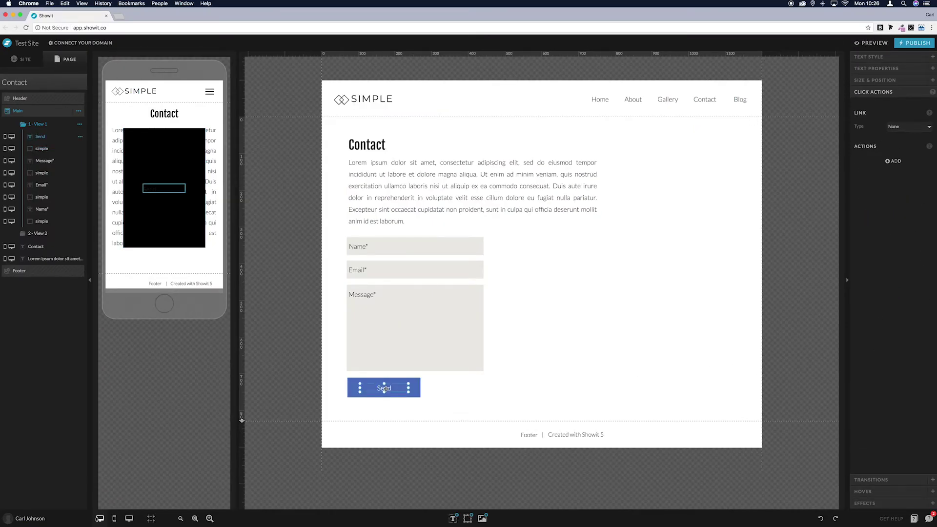
left_click(909, 127)
left_click(904, 139)
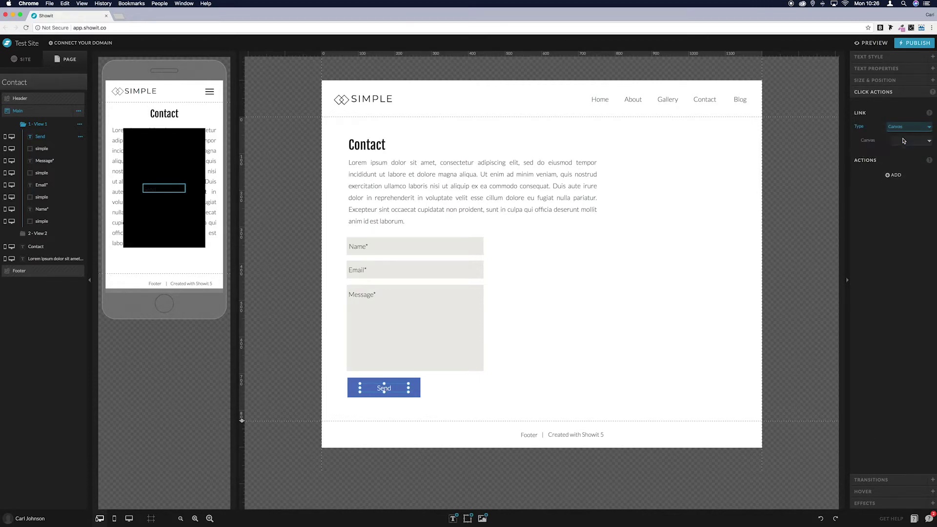
left_click(903, 141)
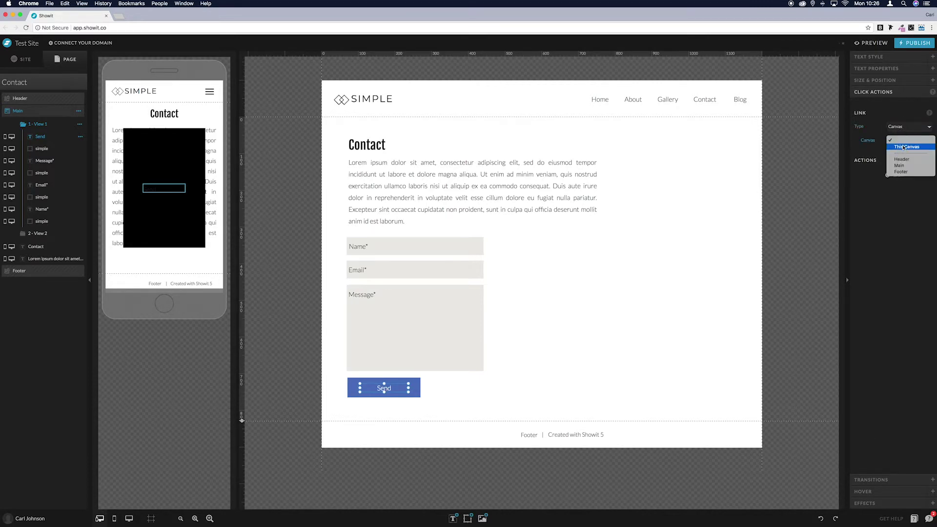
left_click(904, 147)
left_click(904, 154)
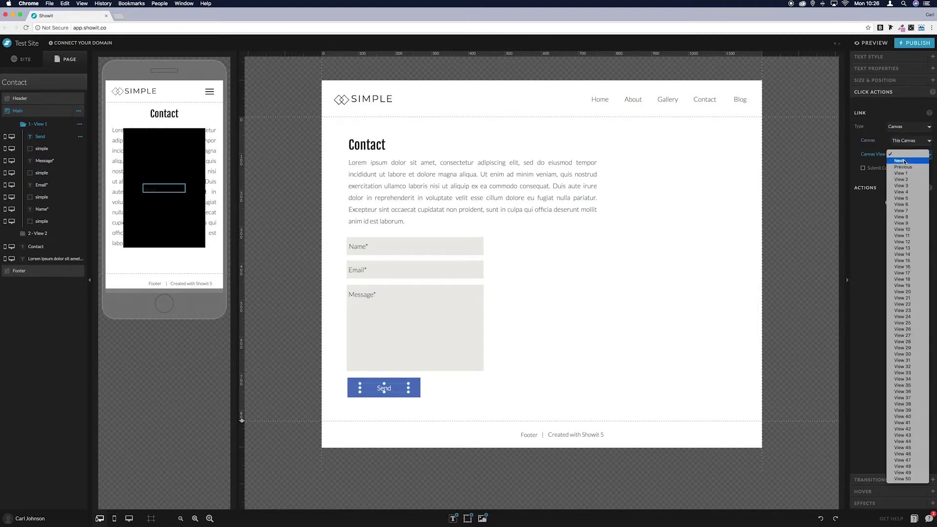
left_click(904, 161)
left_click(877, 213)
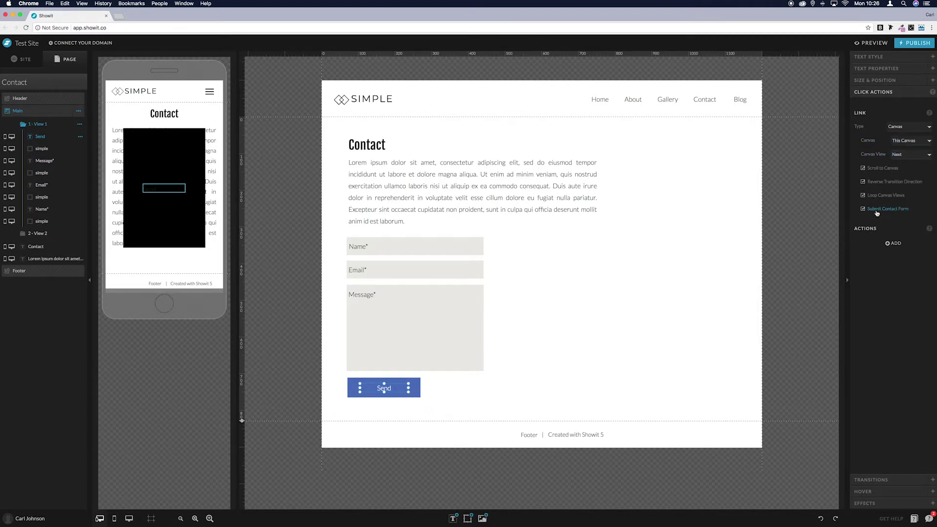
left_click(517, 353)
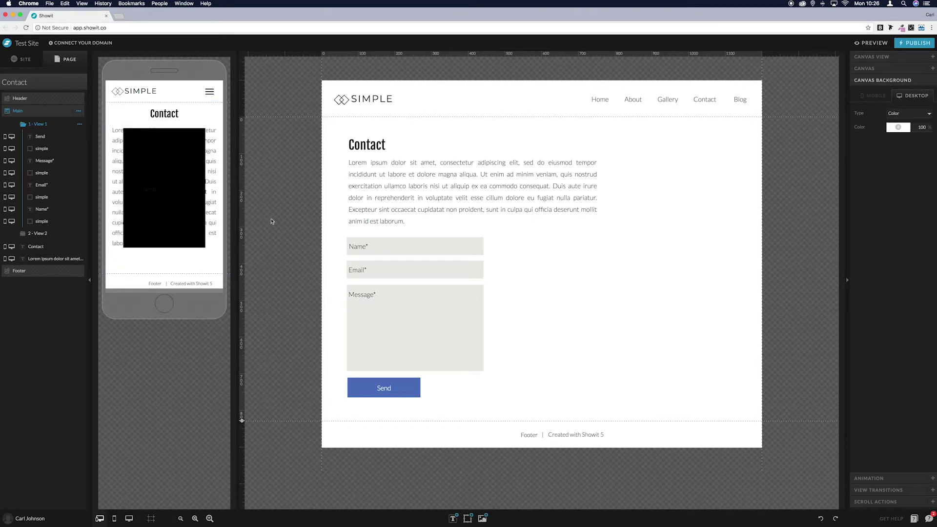
left_click(875, 43)
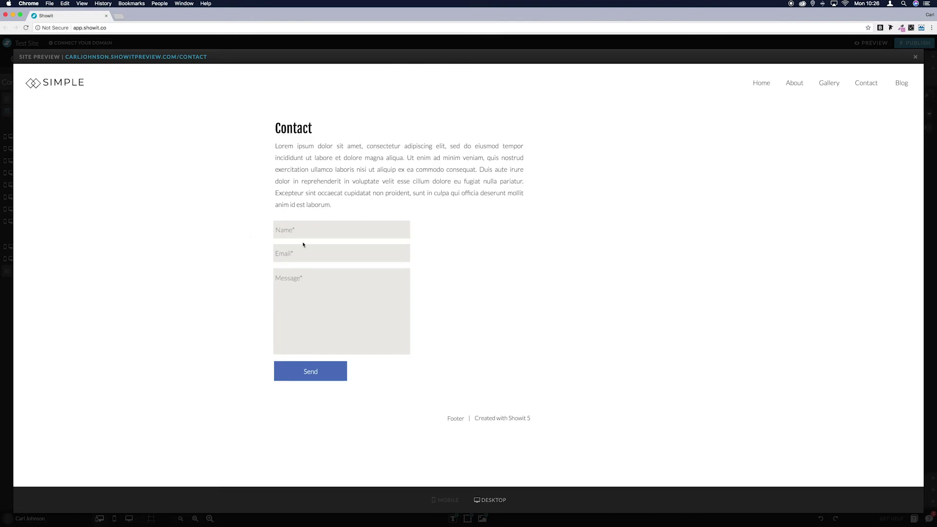
left_click(307, 233)
type("Carl")
left_click(319, 249)
type("email@email.com")
left_click(304, 283)
type("Hope this works :)")
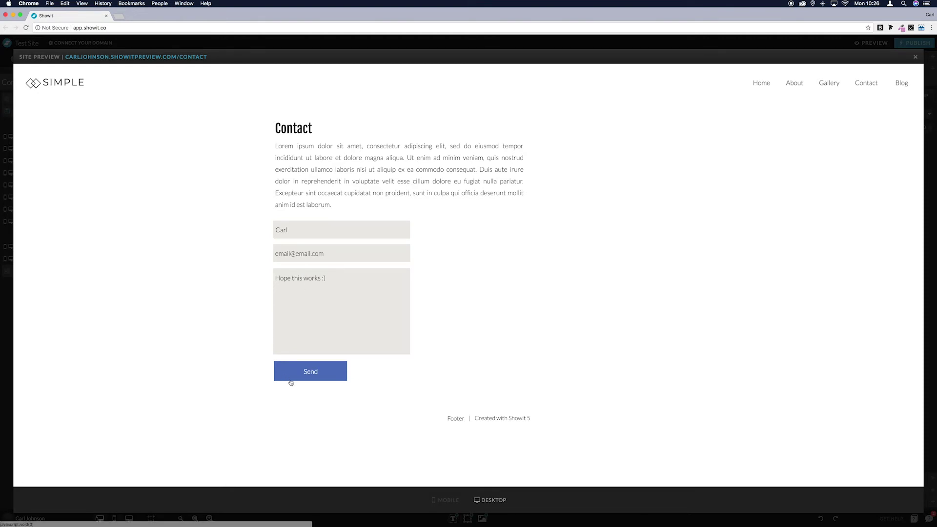
left_click(299, 376)
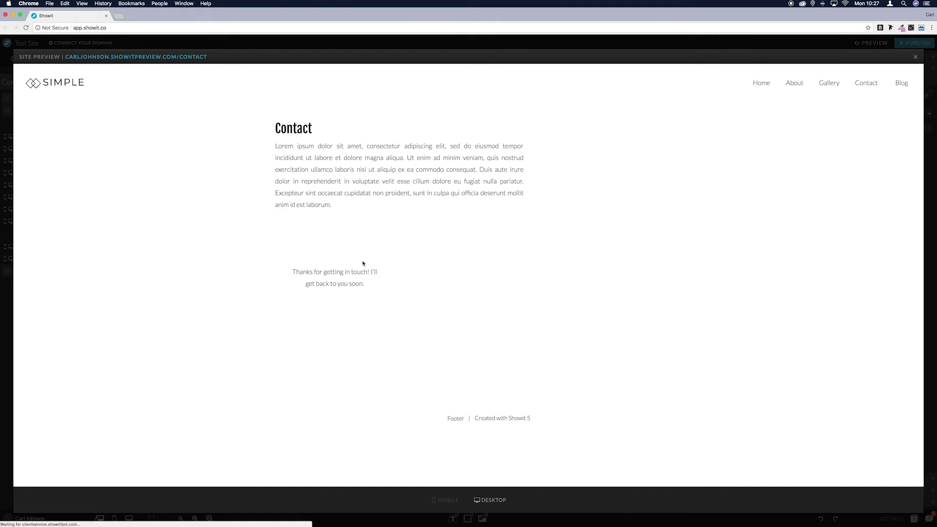
left_click(916, 57)
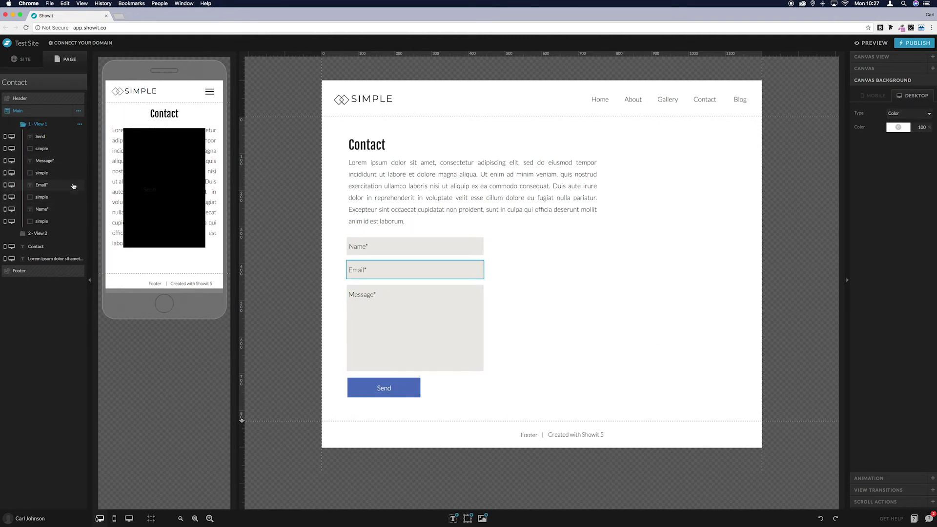
Check View 2's thank-you message and View 1's form, then open the Account menu
mouse_move(441, 431)
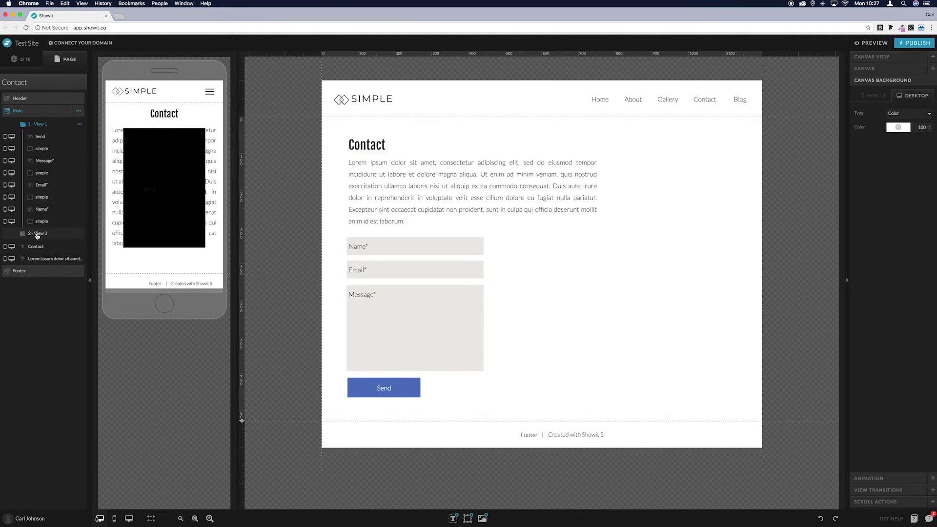
left_click(37, 235)
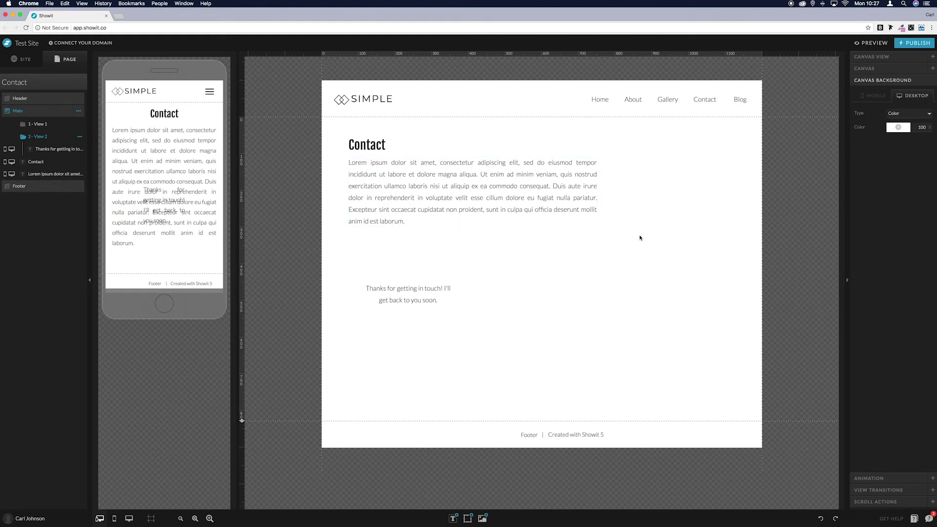
left_click(39, 124)
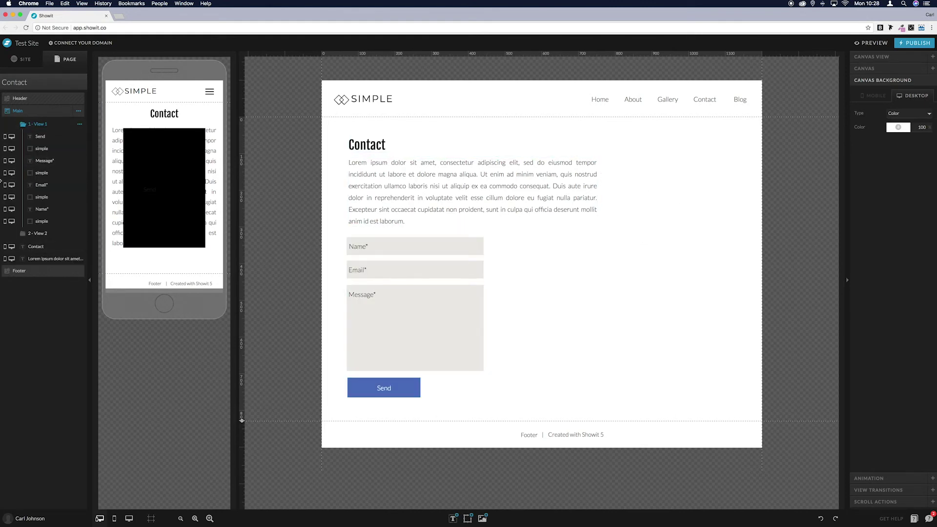
left_click(28, 232)
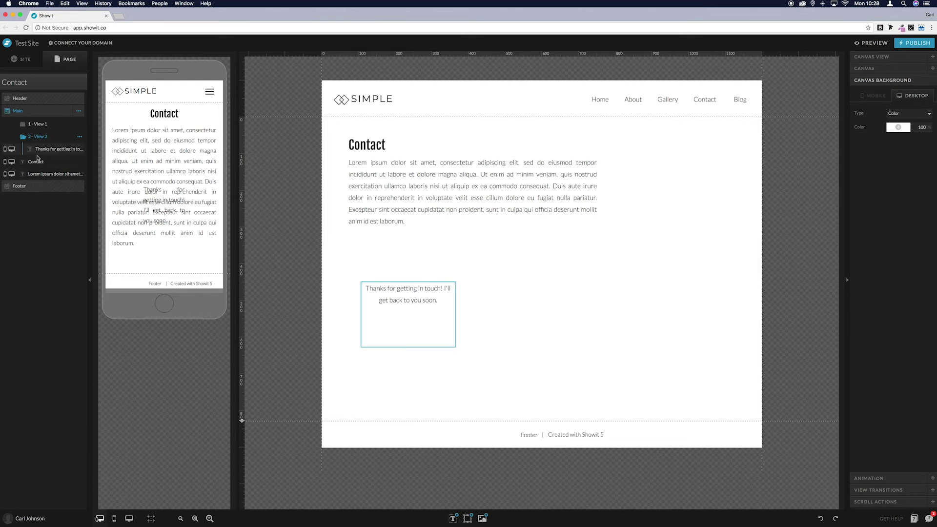
left_click(37, 138)
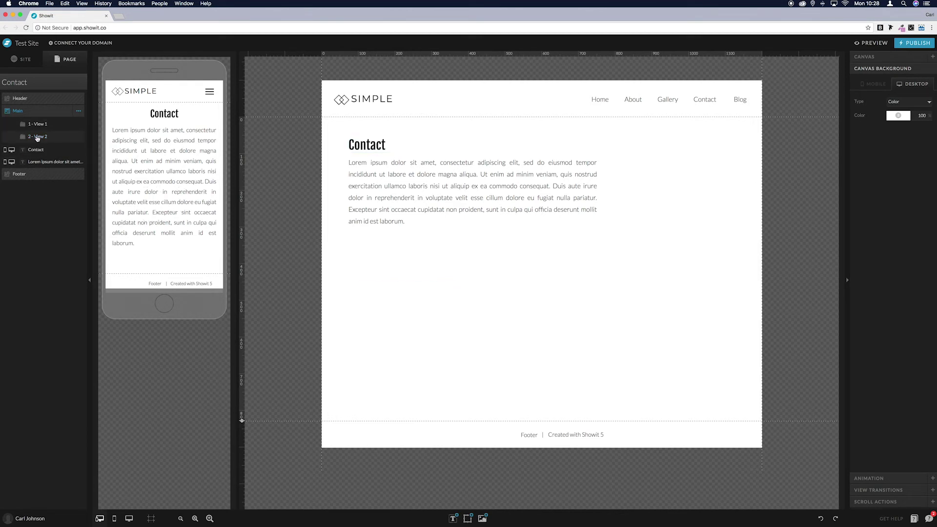
left_click(37, 138)
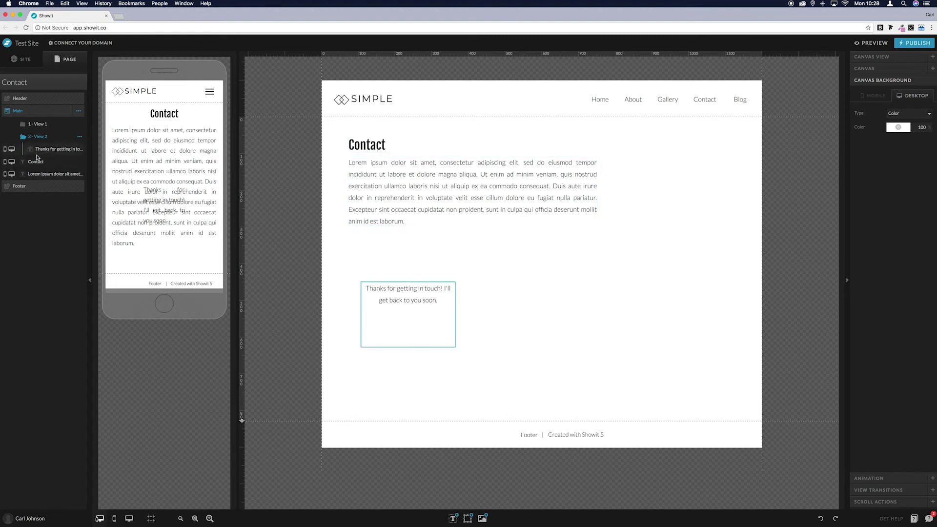
left_click(36, 125)
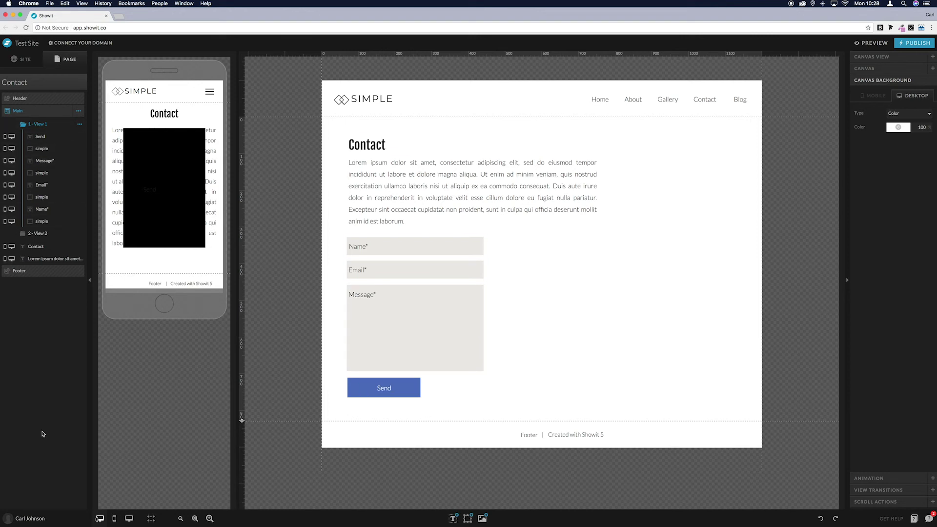
left_click(30, 519)
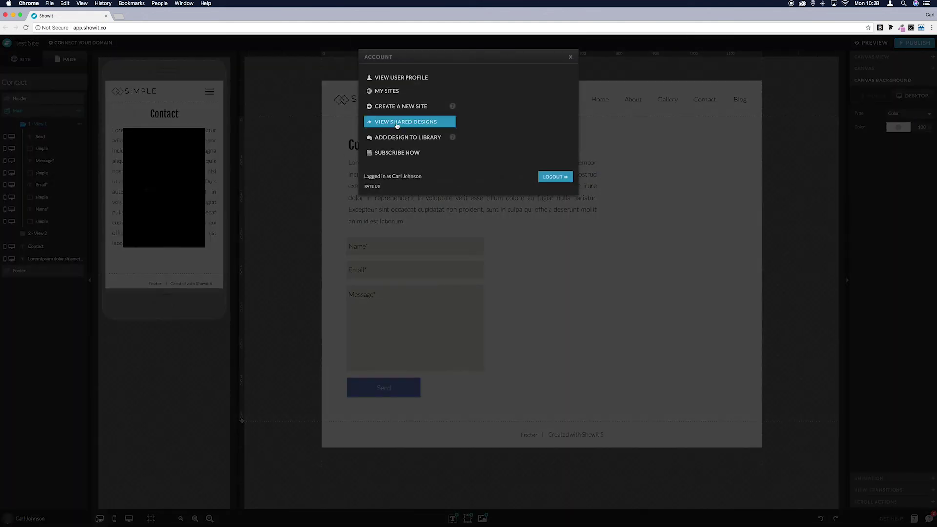